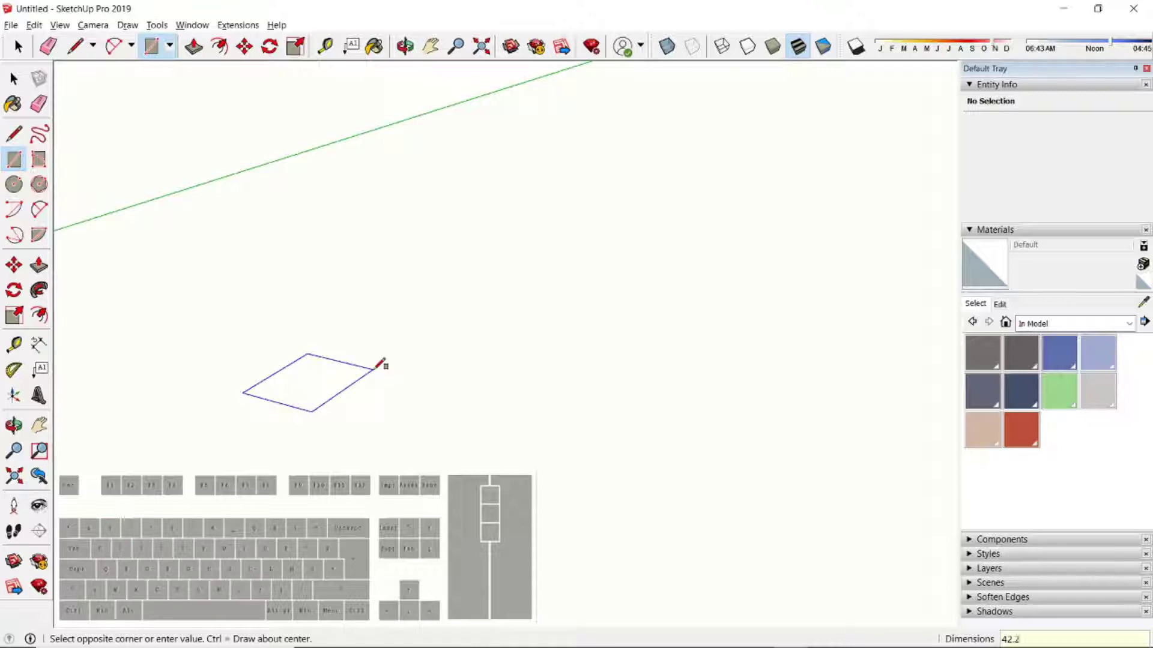
Draw the rectangle with dimensions 42 by 29,7 cm
key(shift)
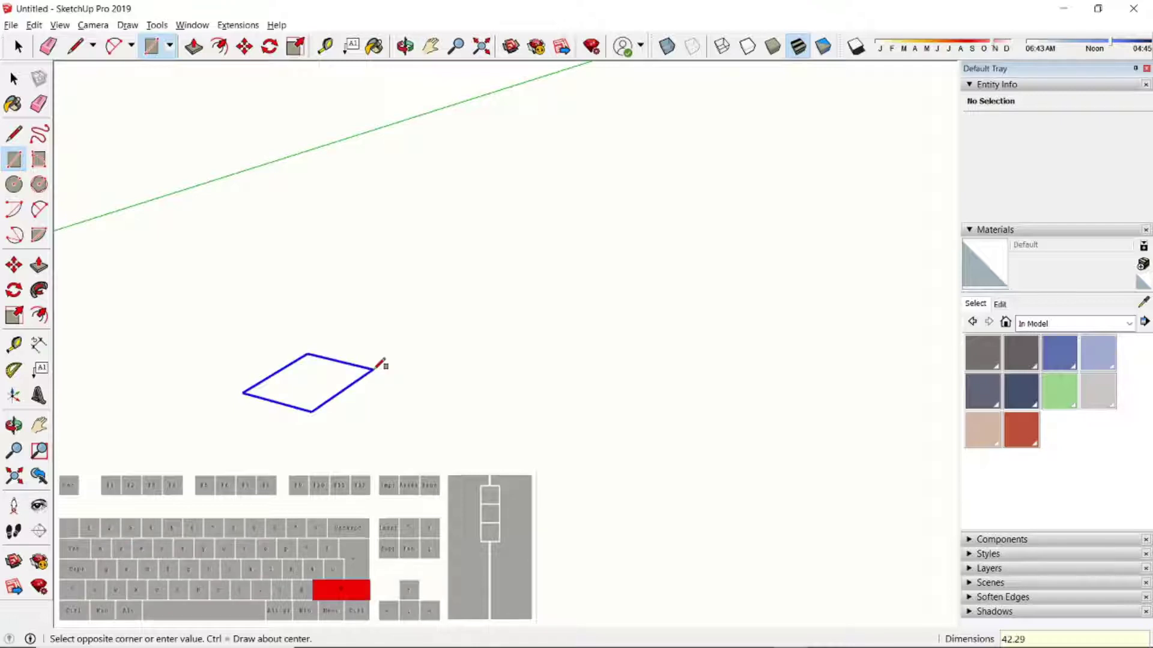
key(BackSpace)
key(BackSpace)
key(BackSpace)
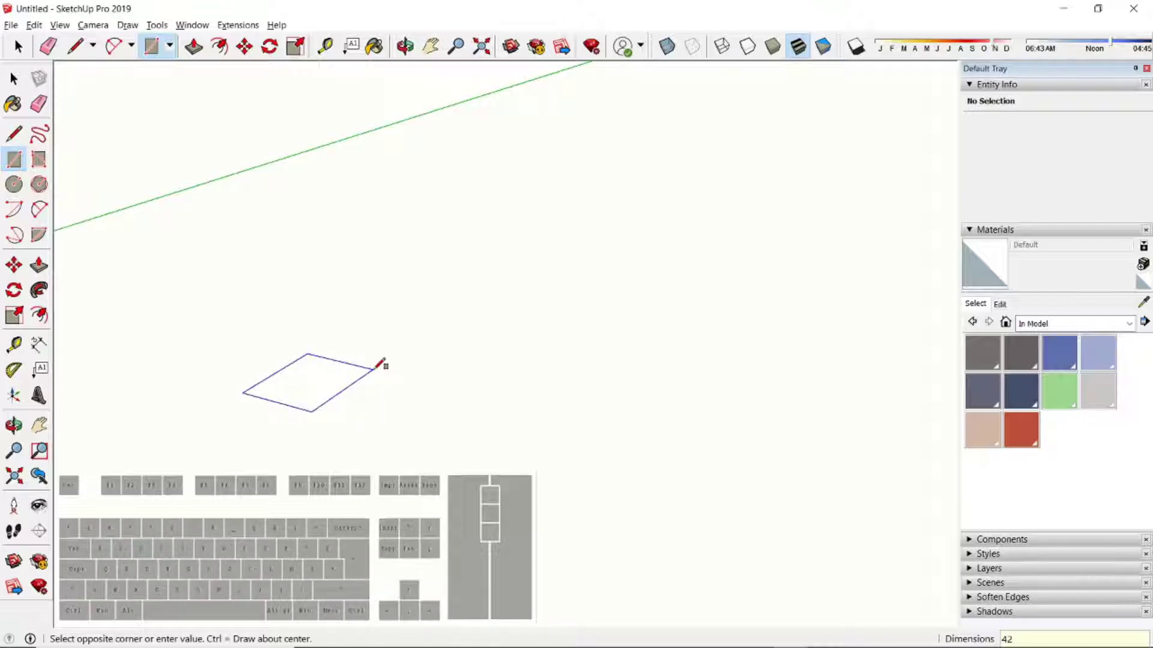
key(shift)
key(shift)
text(;29,7)
key(Return)
Add linear dimensions to the rectangle's front long edge and its adjoining short edge, offset outside the face
middle_drag(381, 364, 514, 438)
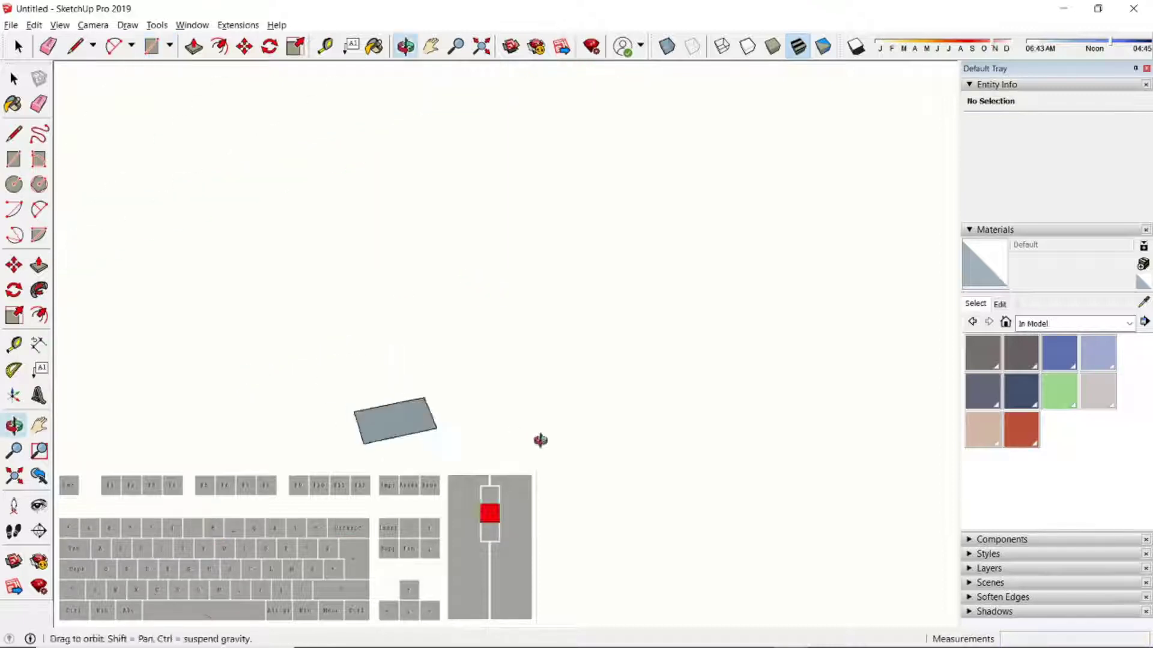
scroll(382, 427, up, 5)
key(space)
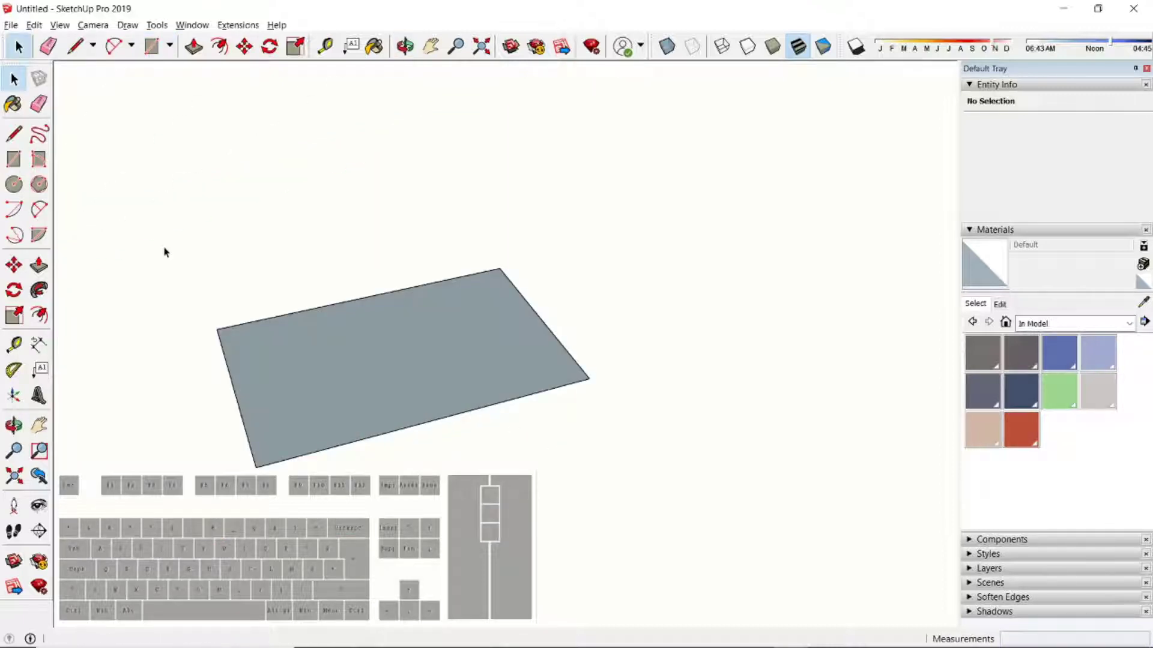
click(38, 344)
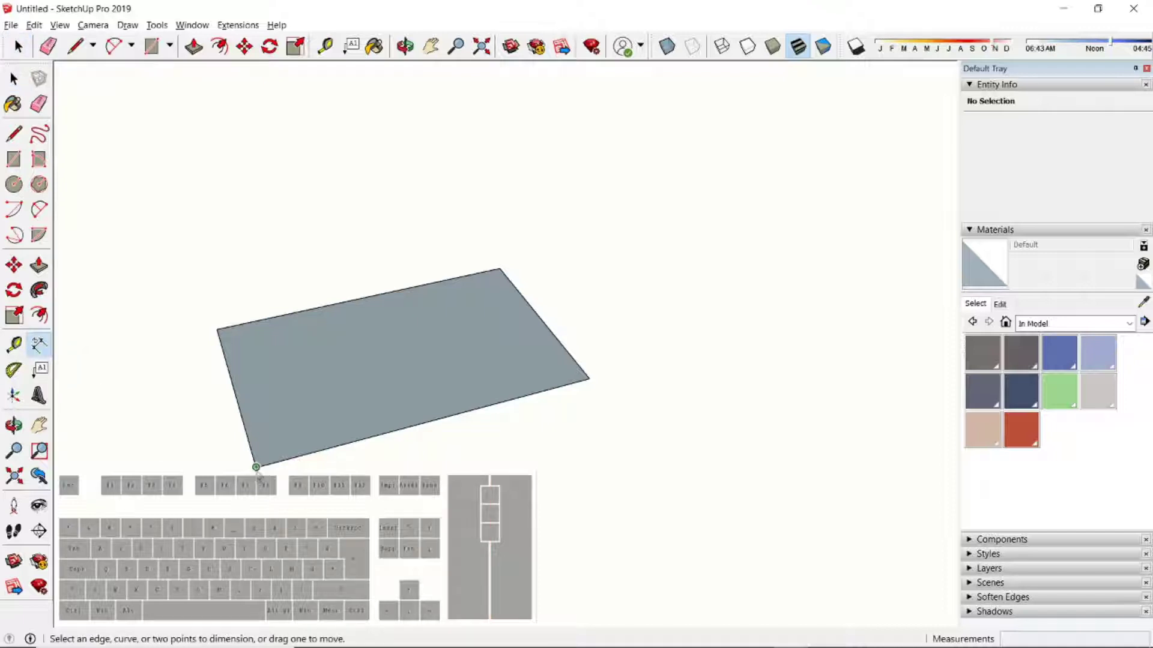
click(256, 467)
click(589, 378)
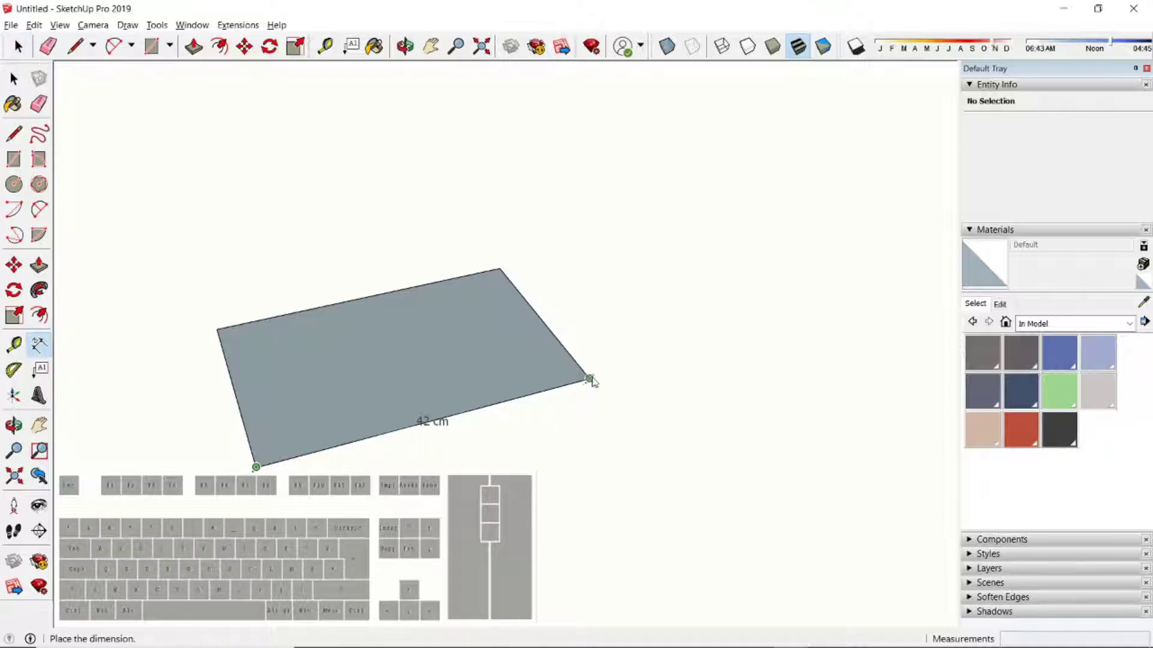
click(634, 426)
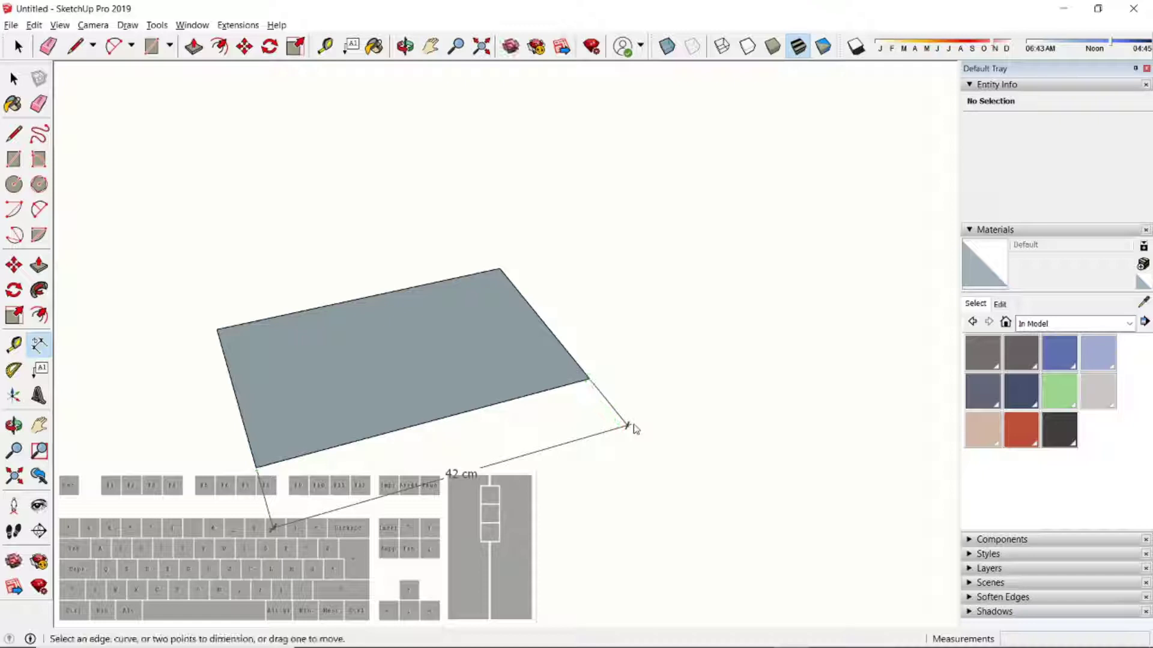
click(500, 268)
click(589, 378)
click(644, 336)
Examine the dimensioned rectangle and its two dimension labels from several angles
middle_drag(684, 460, 488, 431)
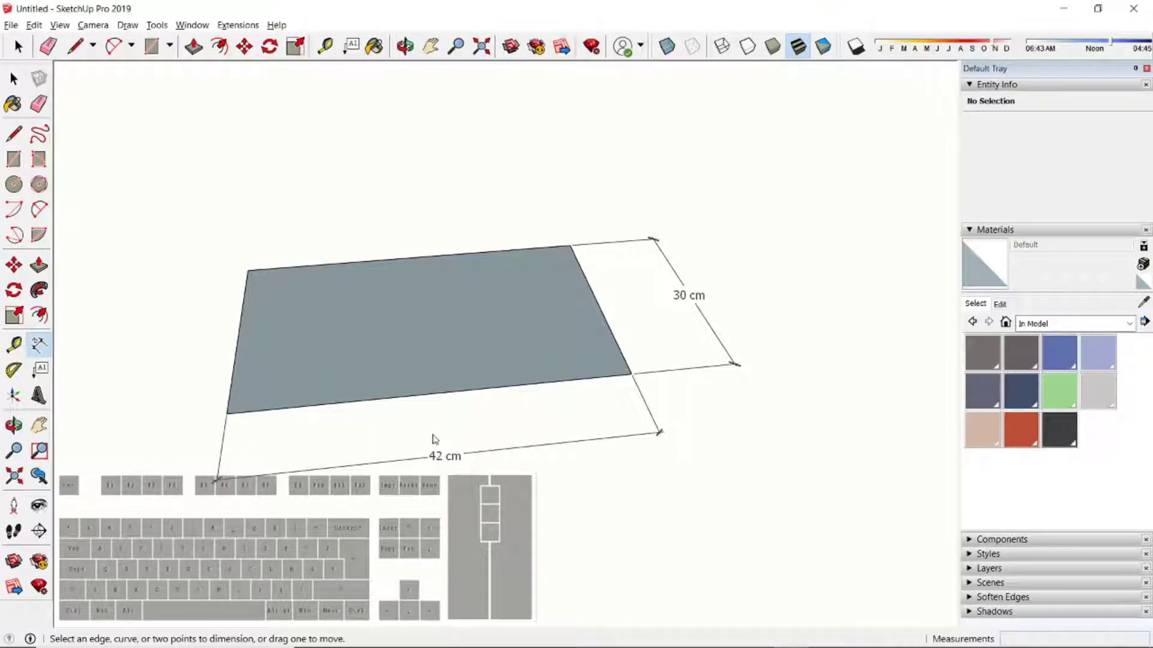
mouse_move(678, 297)
middle_down()
mouse_move(664, 344)
mouse_move(555, 365)
middle_up()
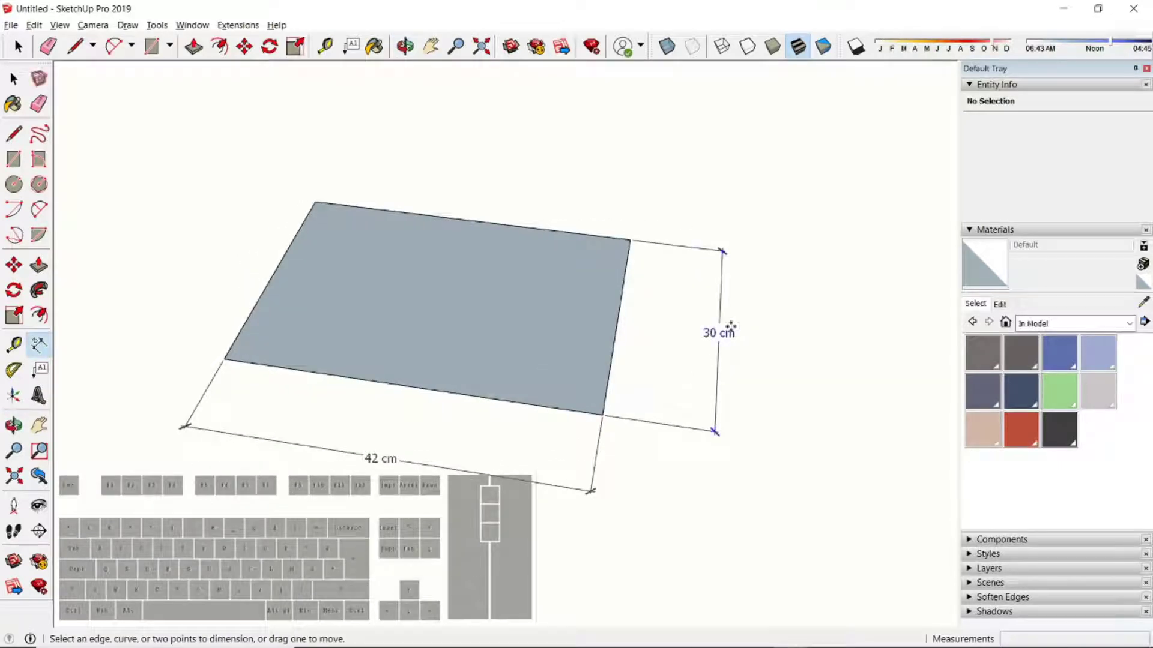
middle_drag(391, 378, 597, 335)
scroll(643, 282, up, 2)
scroll(577, 376, up, 1)
scroll(336, 366, down, 2)
middle_drag(336, 366, 271, 345)
click(18, 46)
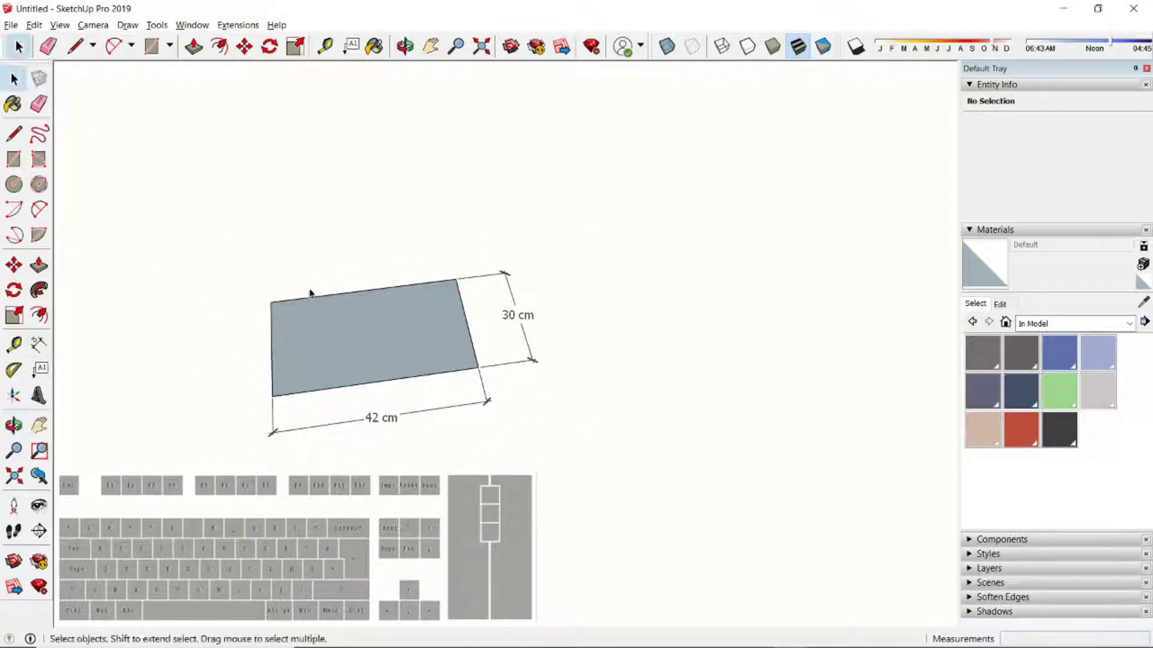
scroll(255, 370, up, 3)
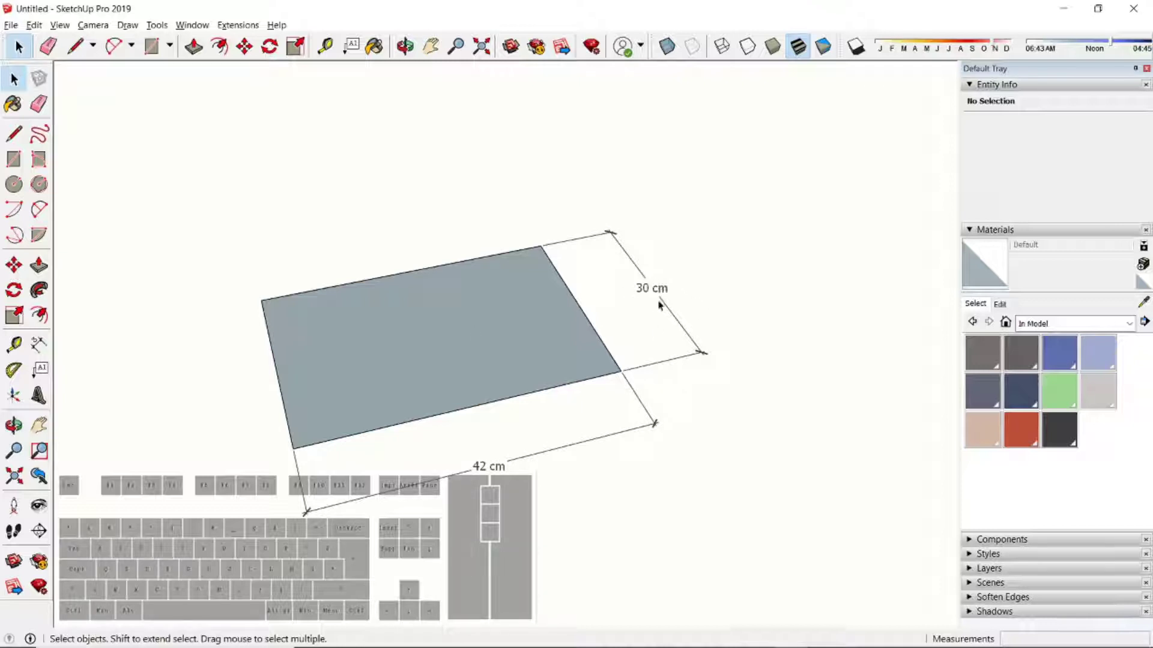
scroll(386, 401, down, 1)
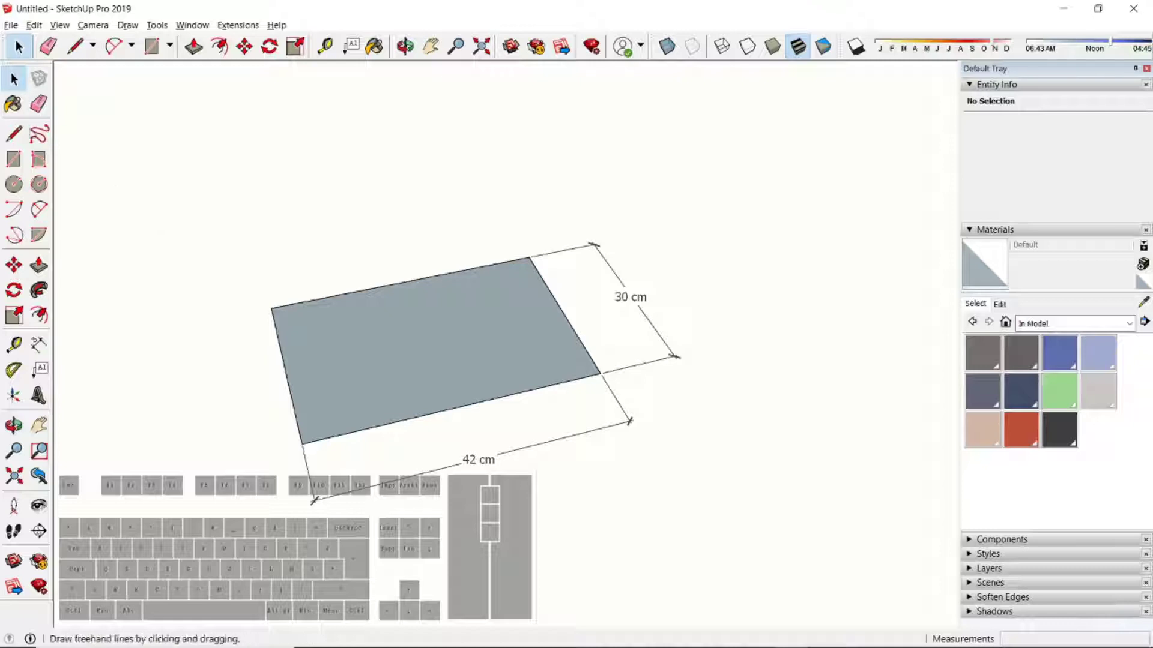
Scale the rectangle together with both dimensions uniformly by a factor of 50 from a corner, and clear the selection
click(15, 314)
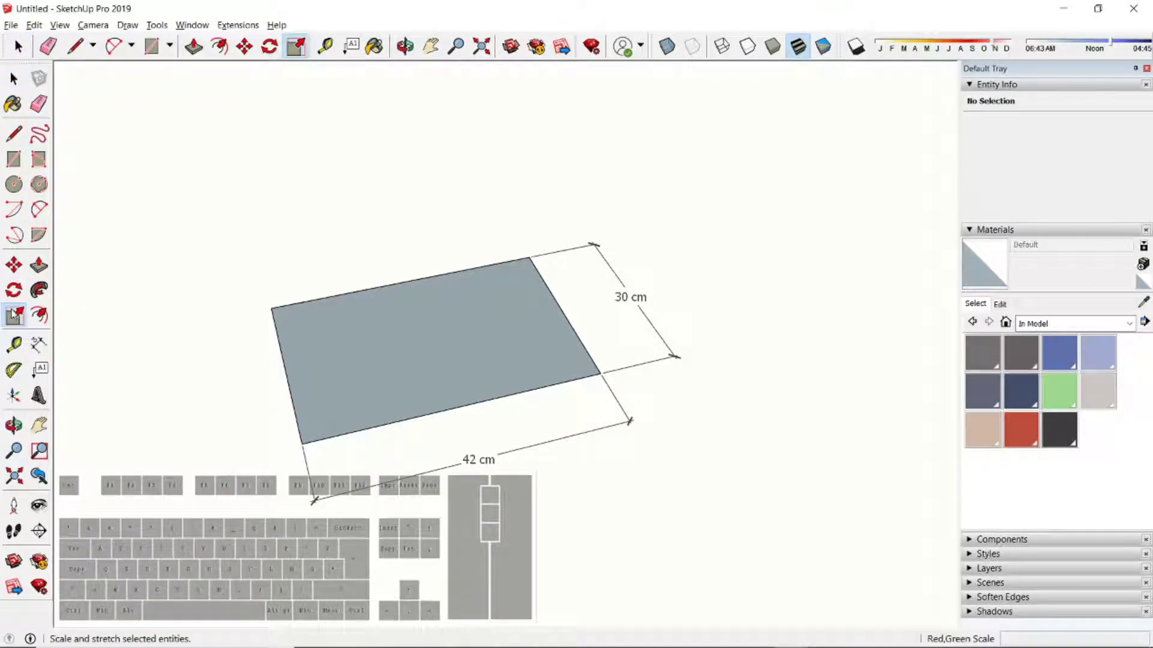
click(14, 78)
drag(206, 149, 823, 564)
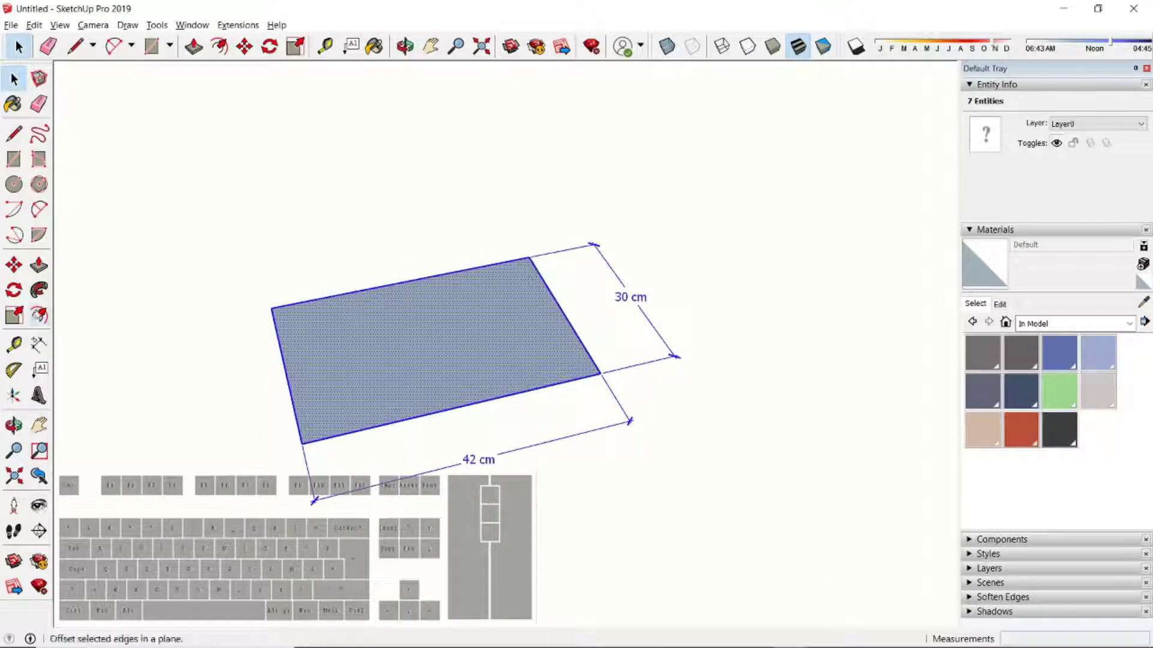
click(14, 315)
drag(594, 244, 695, 180)
text(50)
key(Return)
scroll(325, 474, down, 8)
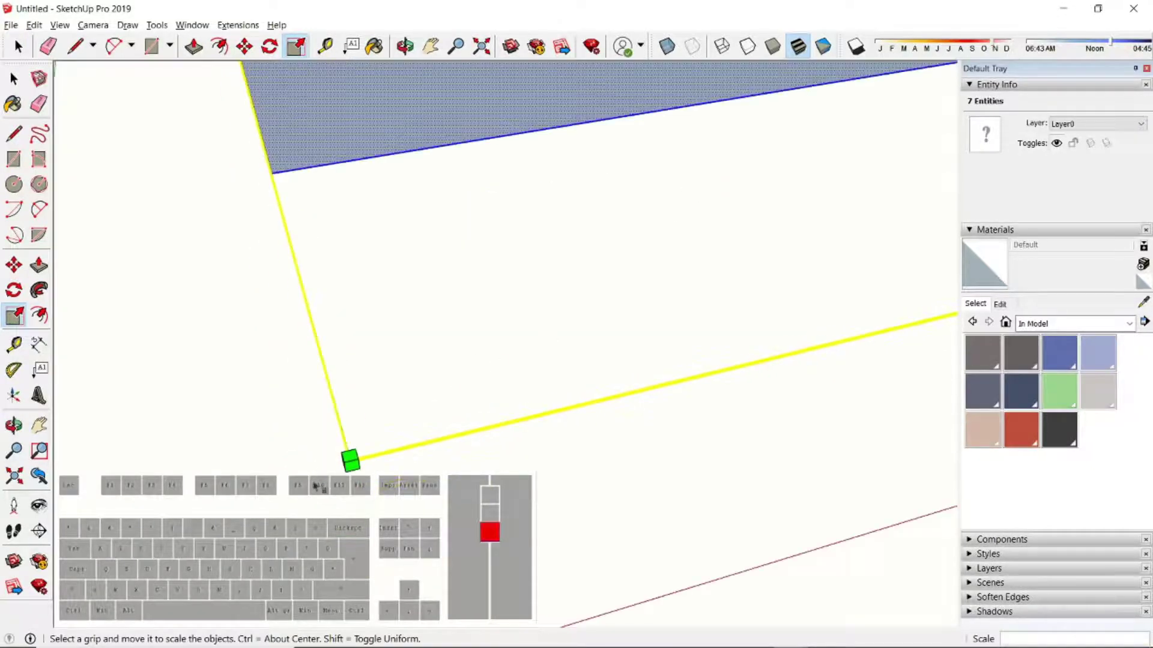
middle_drag(319, 487, 542, 420)
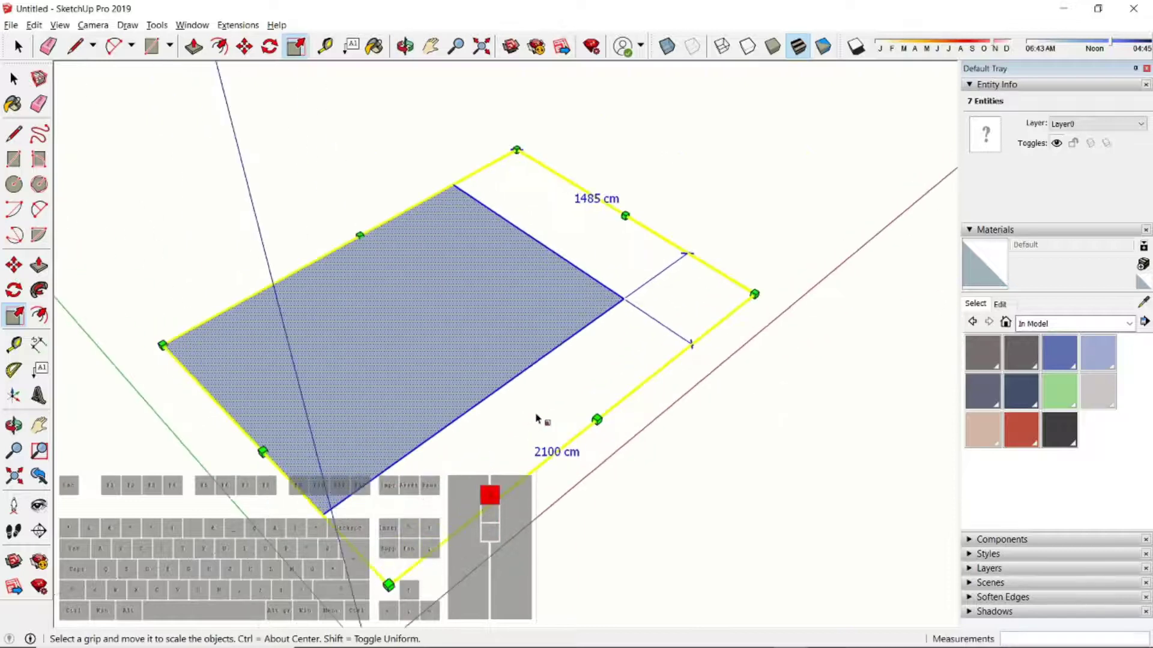
click(13, 79)
click(612, 330)
Examine the enlarged rectangle, its face and its two dimensions from several angles and distances
middle_drag(612, 329, 320, 314)
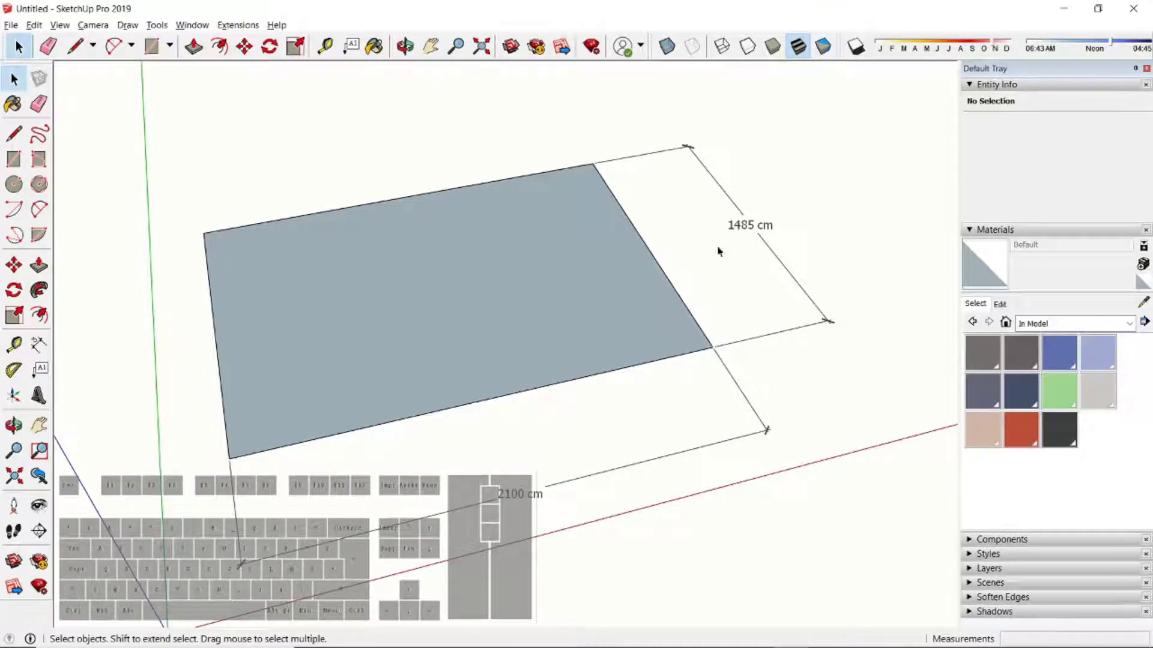
scroll(780, 228, up, 3)
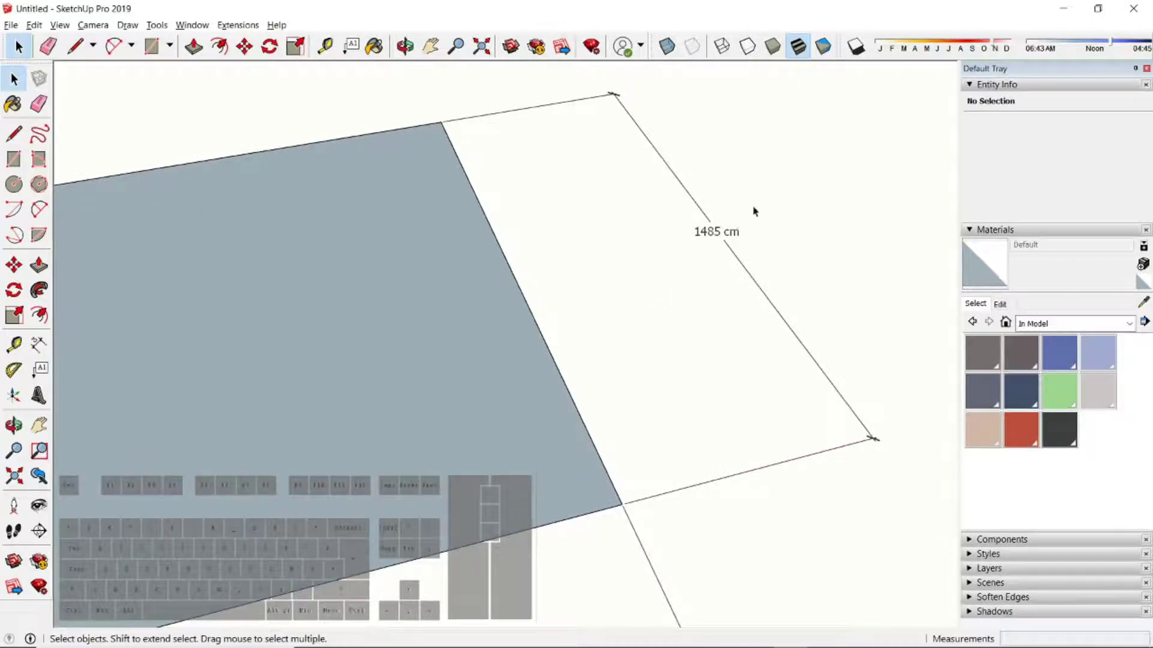
scroll(790, 231, down, 5)
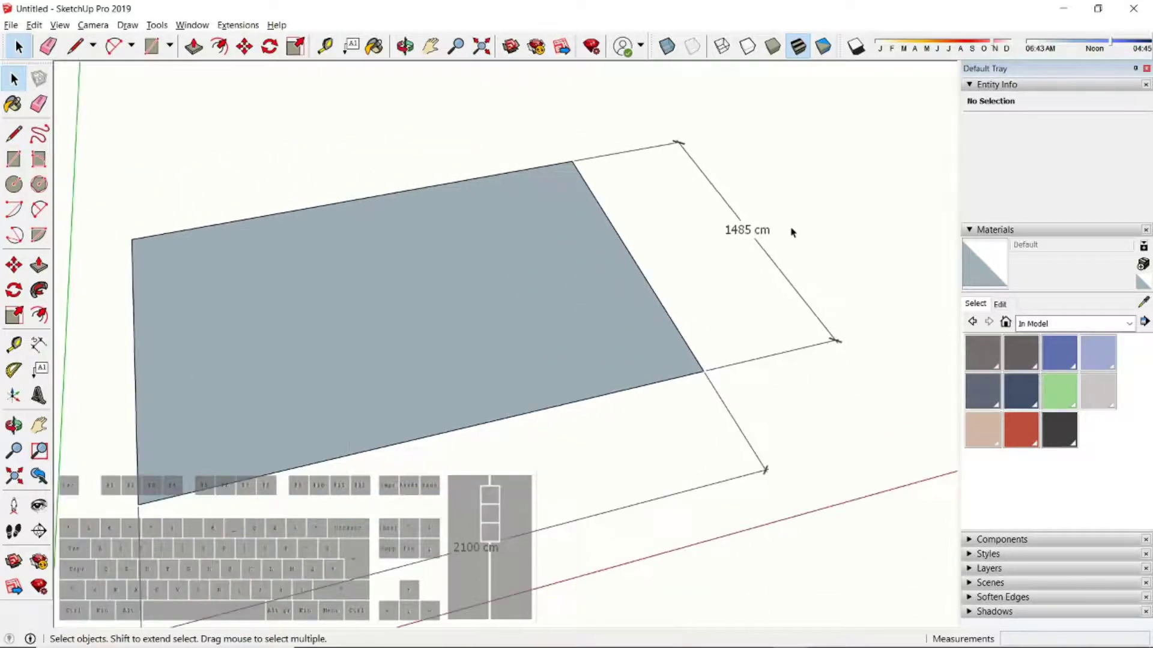
middle_drag(595, 435, 629, 435)
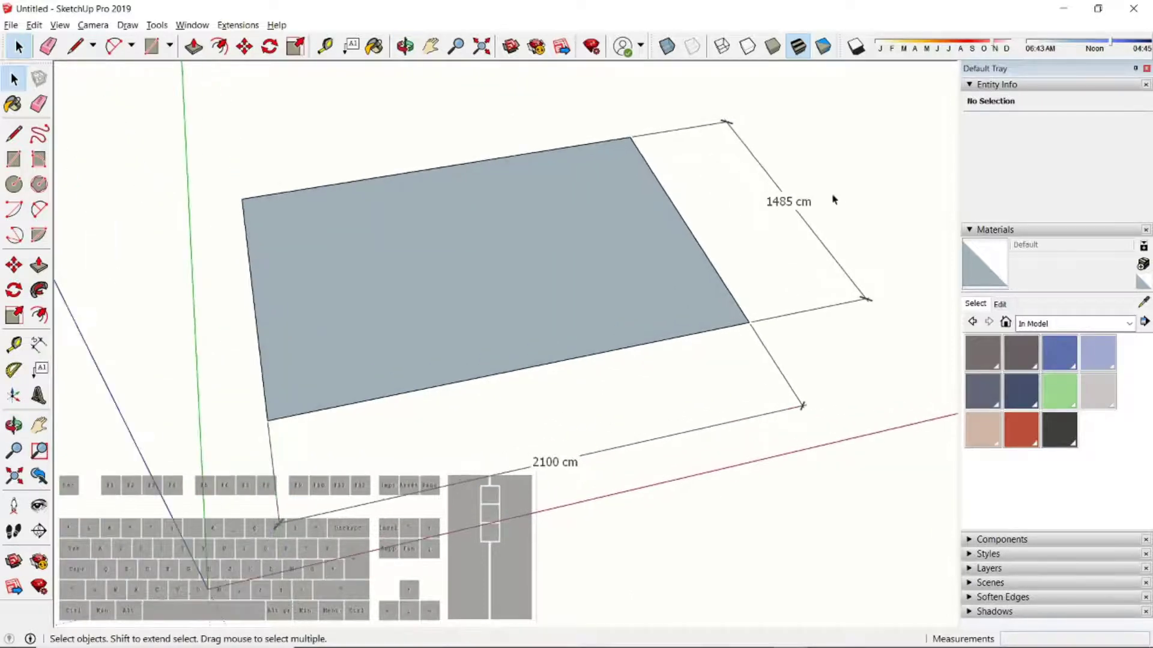
middle_drag(365, 404, 401, 384)
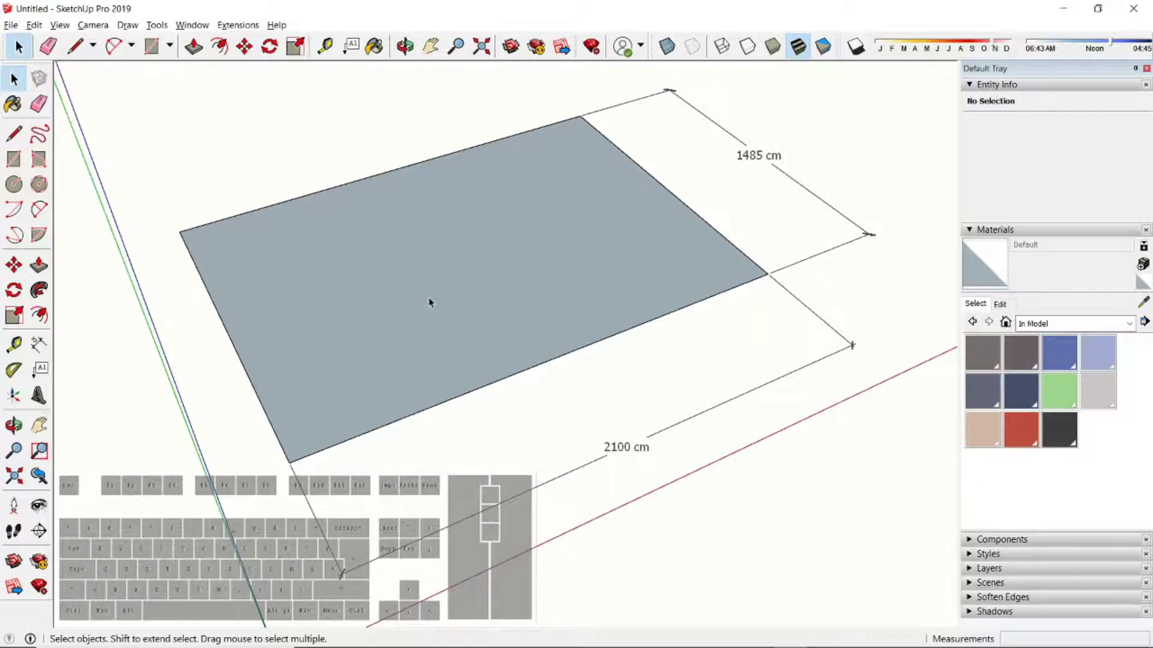
middle_drag(348, 391, 385, 385)
middle_drag(355, 342, 319, 485)
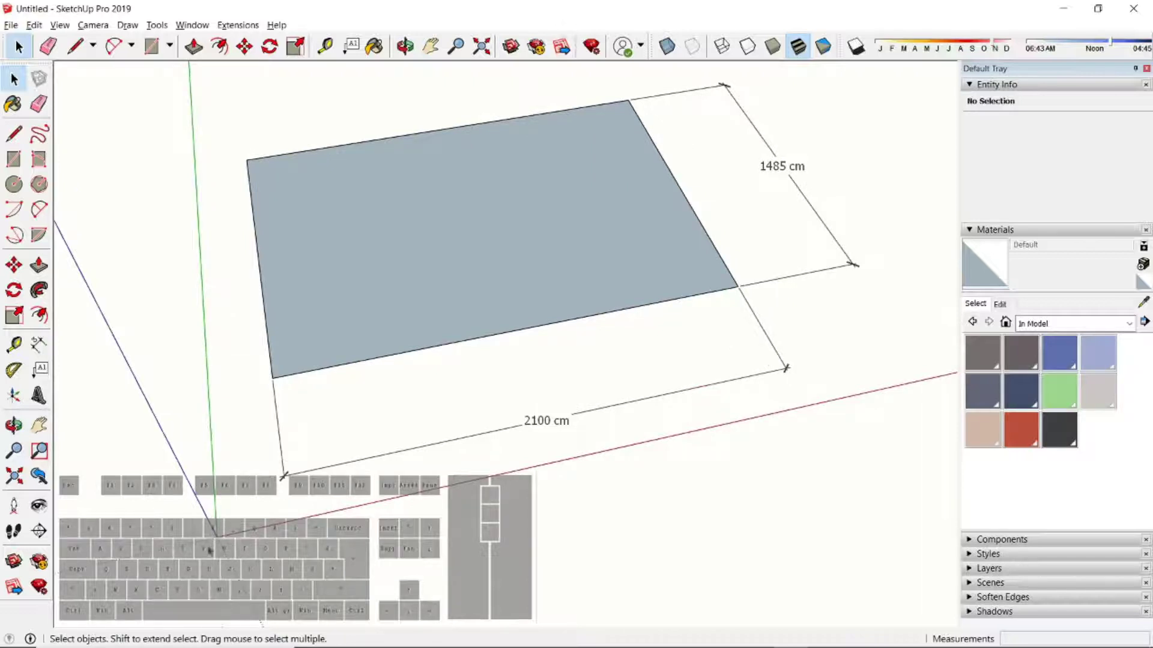
scroll(175, 304, up, 3)
middle_drag(322, 368, 448, 324)
scroll(447, 324, down, 1)
scroll(447, 324, up, 1)
click(441, 314)
middle_drag(337, 494, 408, 394)
middle_drag(497, 339, 433, 406)
scroll(429, 337, up, 3)
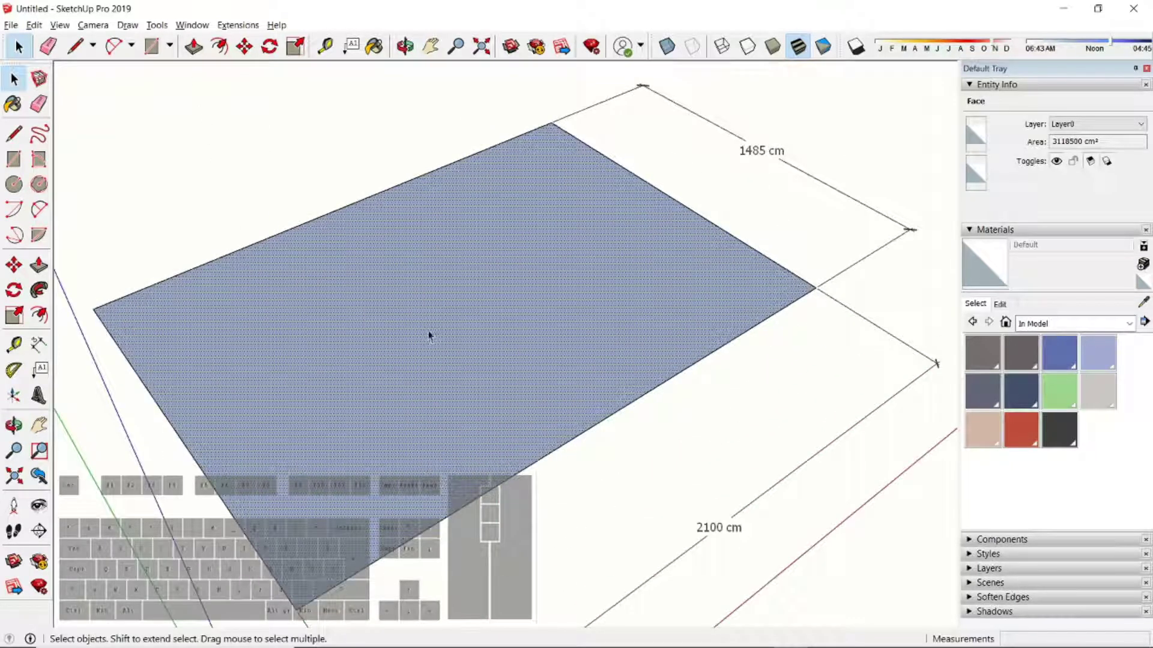
middle_drag(332, 534, 452, 387)
click(344, 477)
scroll(430, 360, down, 2)
scroll(404, 458, up, 2)
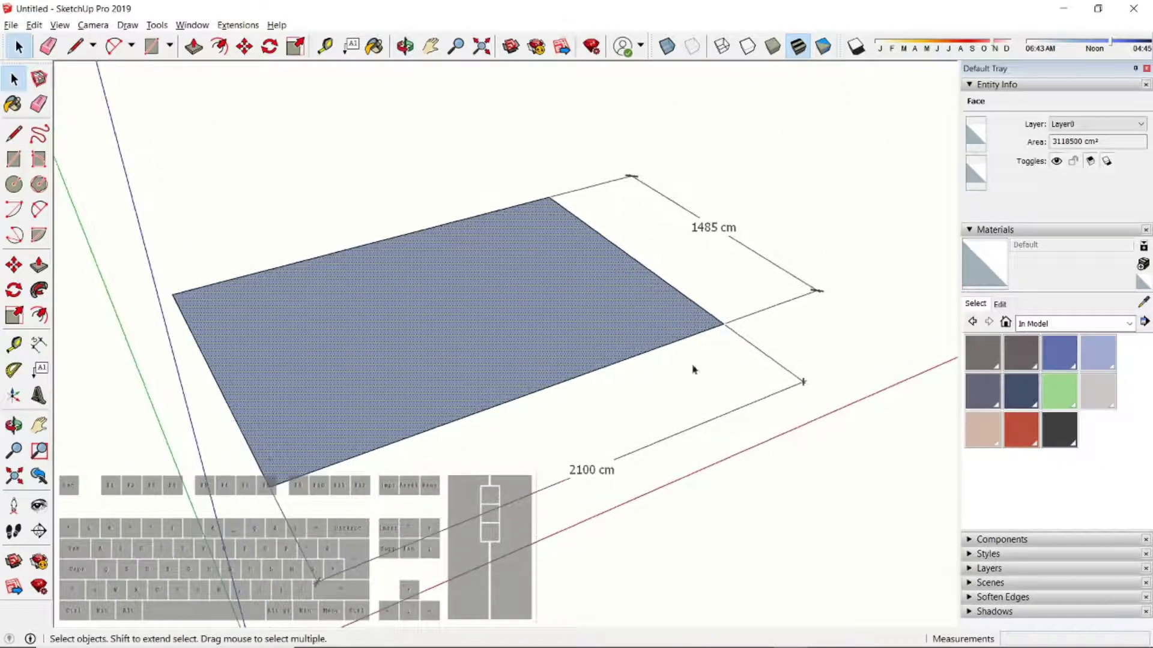
click(849, 210)
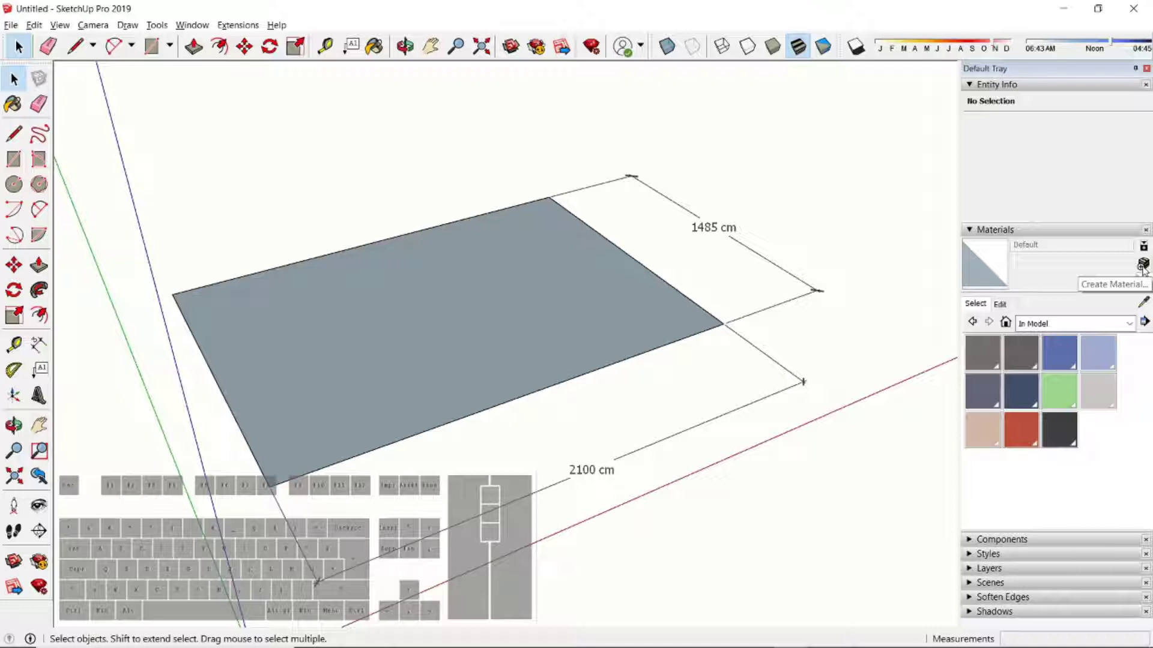
Start a new material and load plan_exemple_a3.jpg from the SKET01 - Plans à l'échelle folder as its texture image
click(1142, 266)
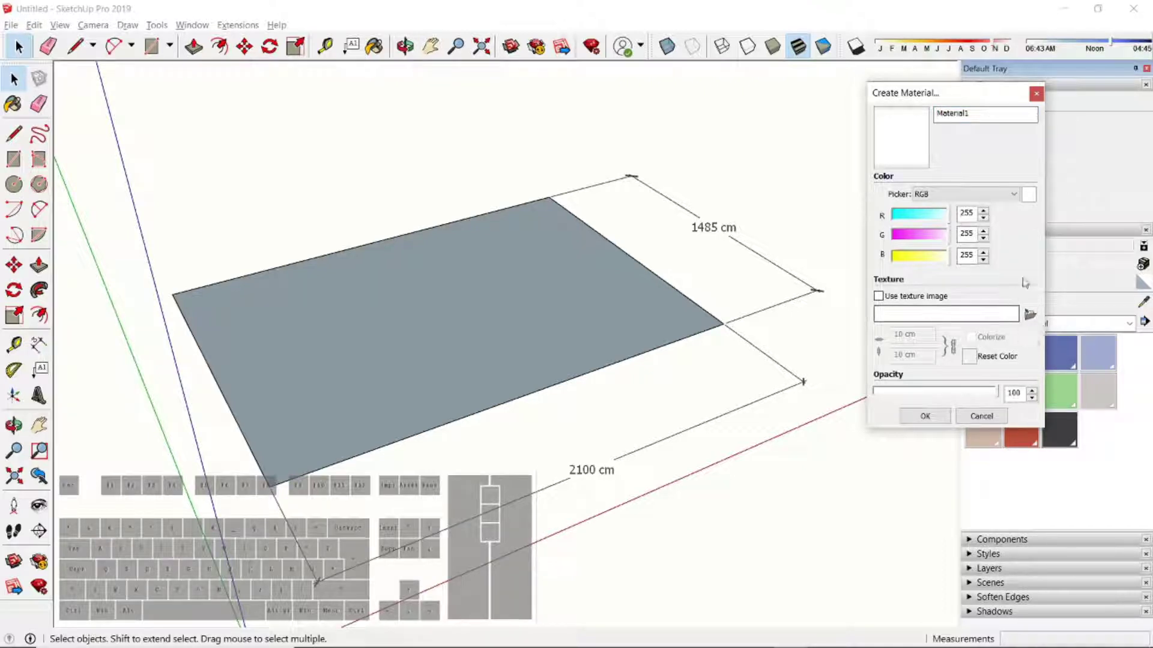
click(1030, 316)
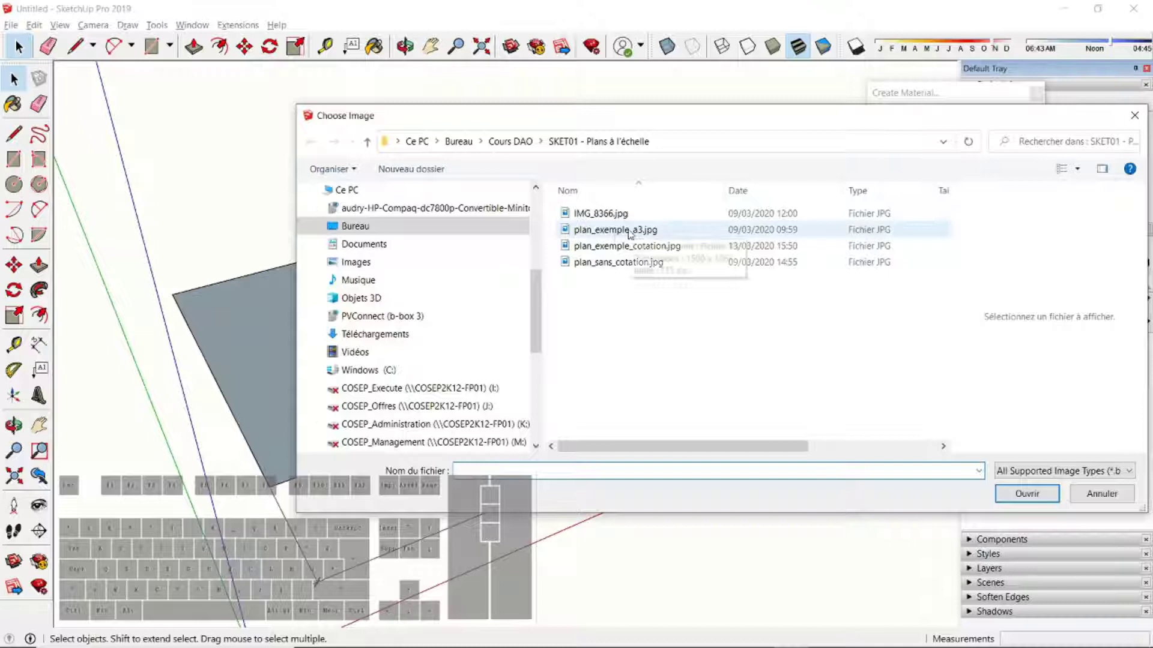
drag(653, 122, 543, 128)
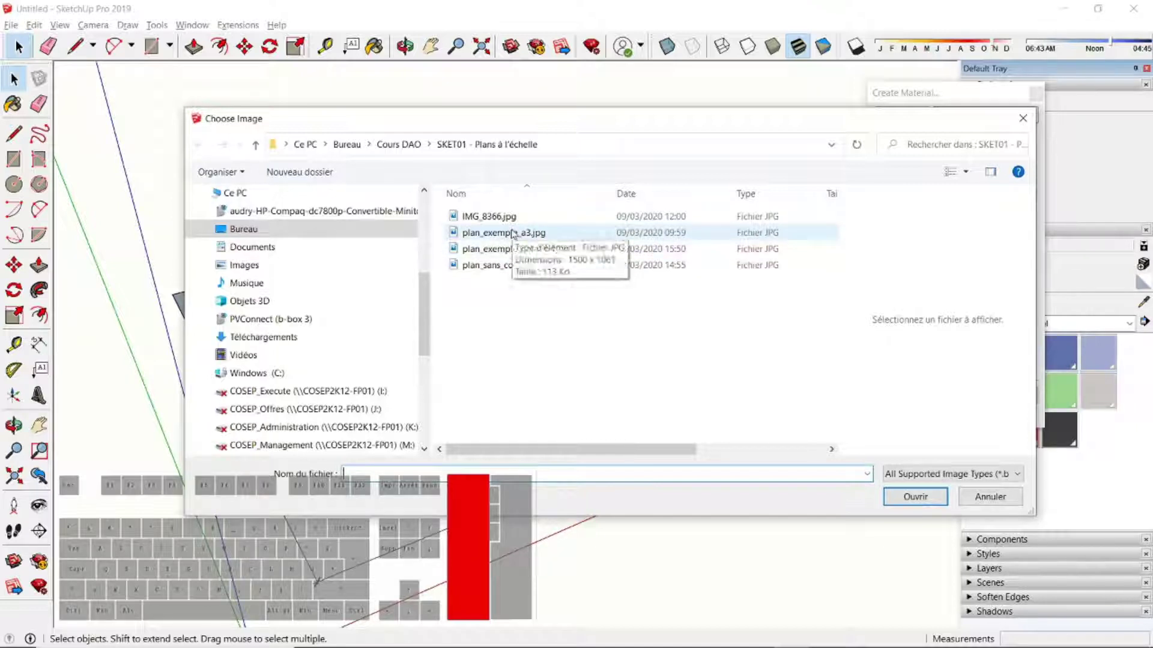
click(512, 233)
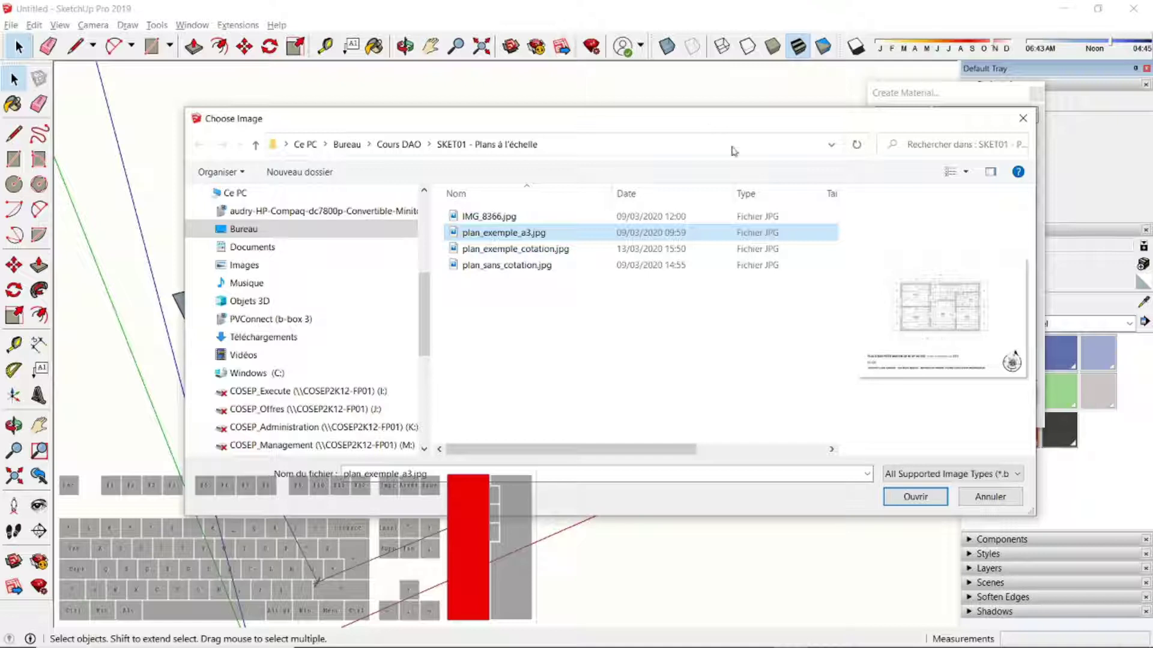
click(899, 499)
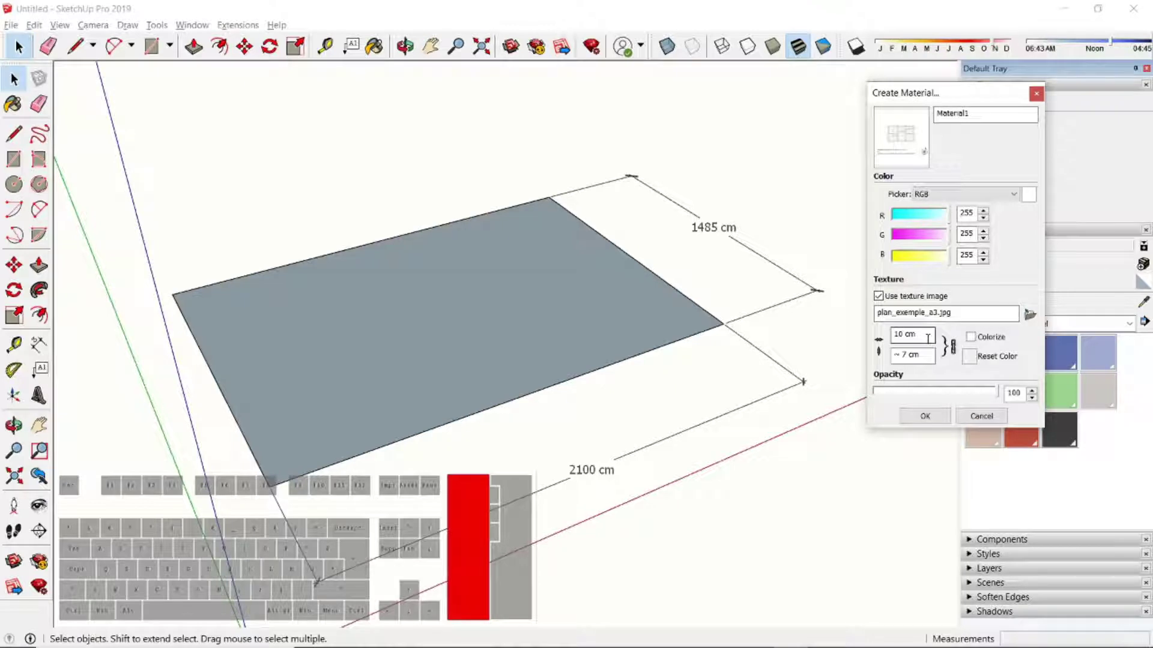
Set the new material's texture width to 2100 cm with proportions locked and create the material
drag(926, 339, 895, 338)
click(914, 334)
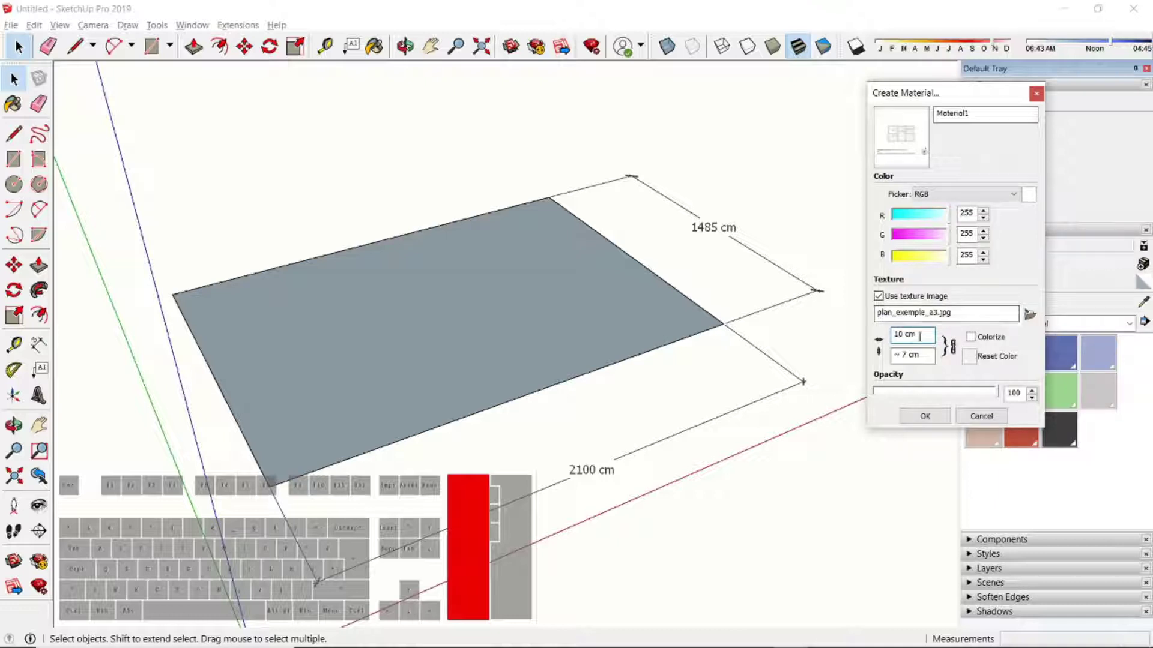
drag(915, 334, 877, 334)
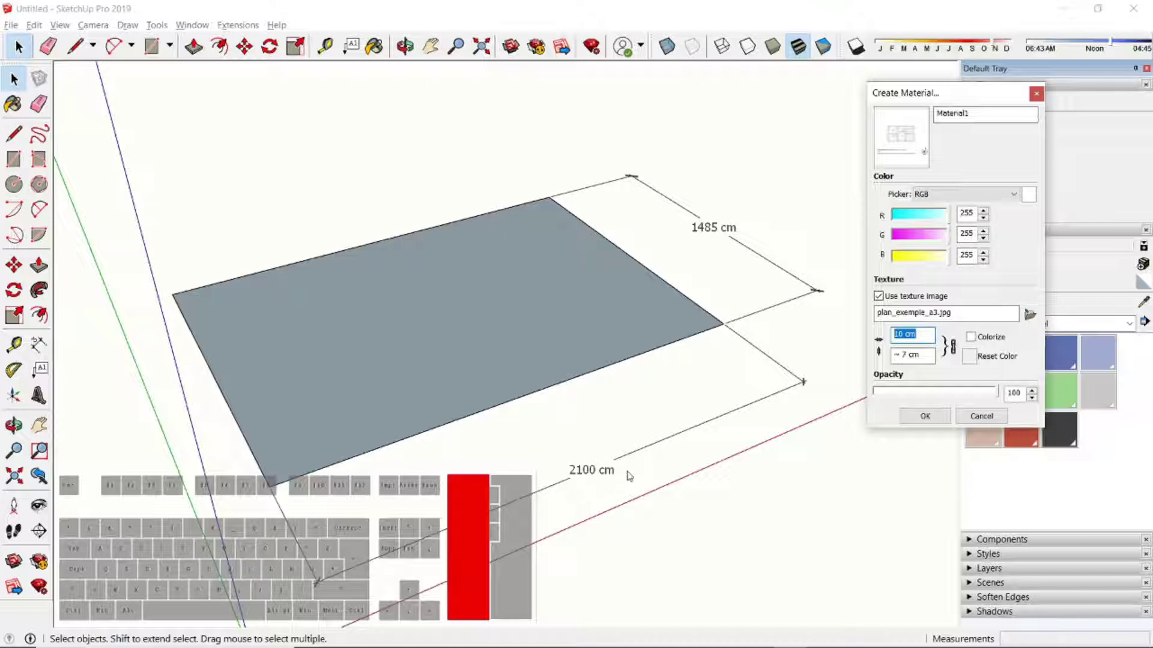
text(2)
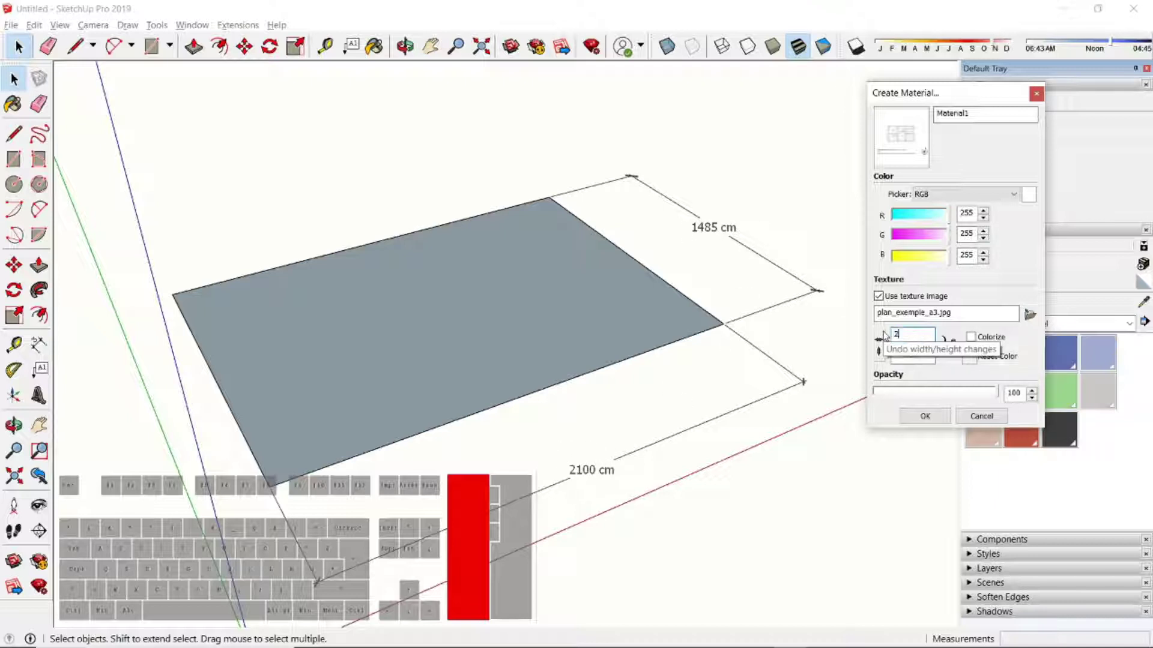
text(100)
key(Return)
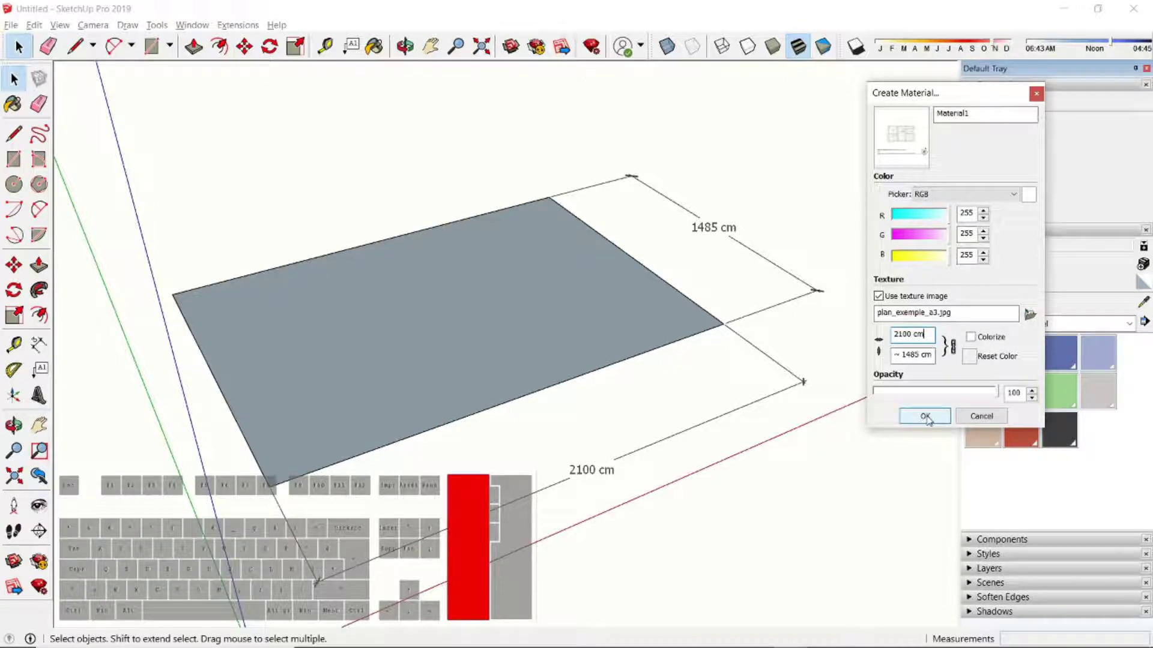
click(925, 417)
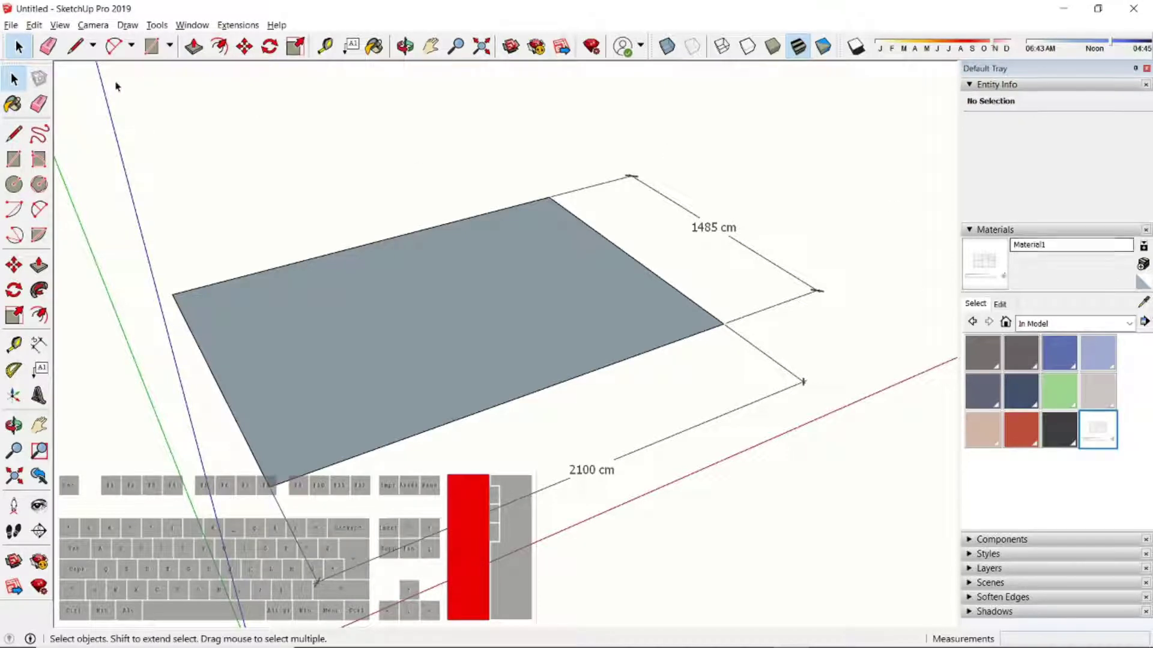
Apply the plan material to the visible side of the 2100 by 1485 cm rectangle's face
click(13, 105)
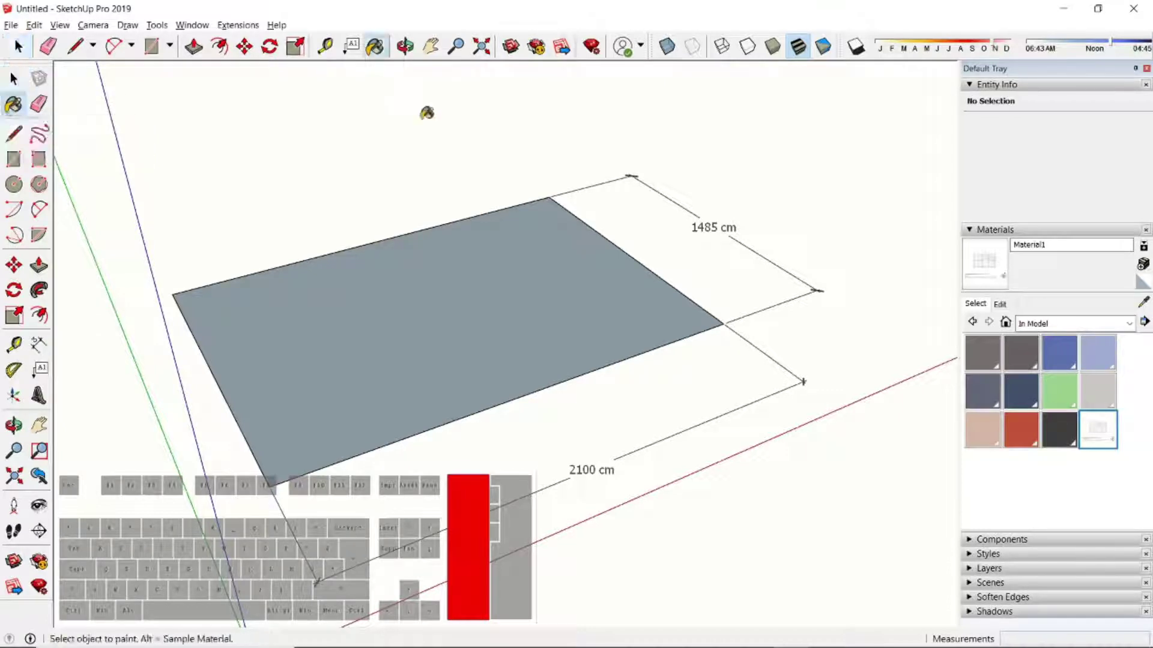
click(438, 293)
mouse_move(438, 291)
middle_down()
mouse_move(489, 348)
mouse_move(517, 326)
middle_up()
scroll(517, 326, up, 2)
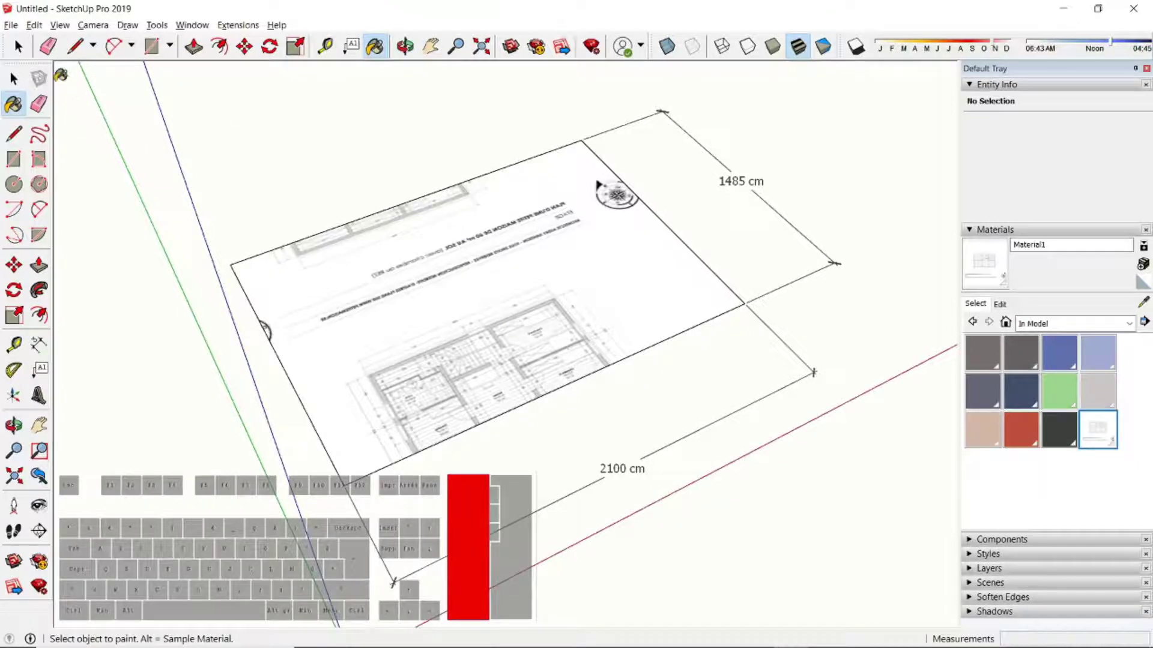
Select the textured face and examine the reading direction of the plan's title and room drawings from several distances
click(13, 78)
click(514, 335)
scroll(514, 335, up, 6)
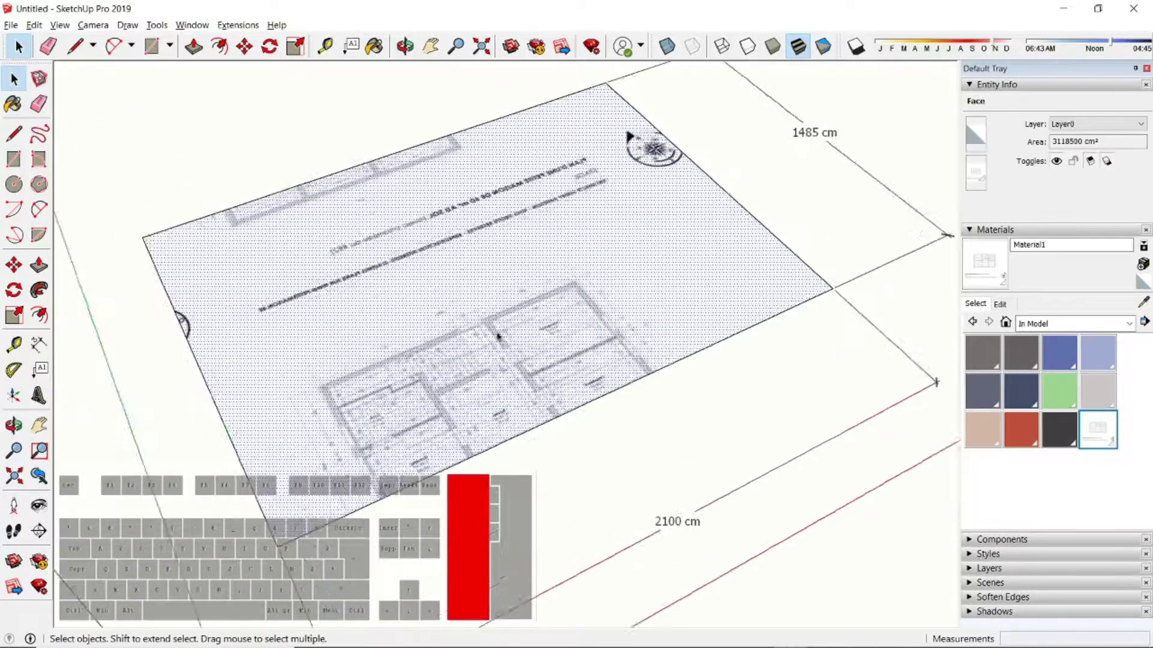
scroll(561, 189, down, 5)
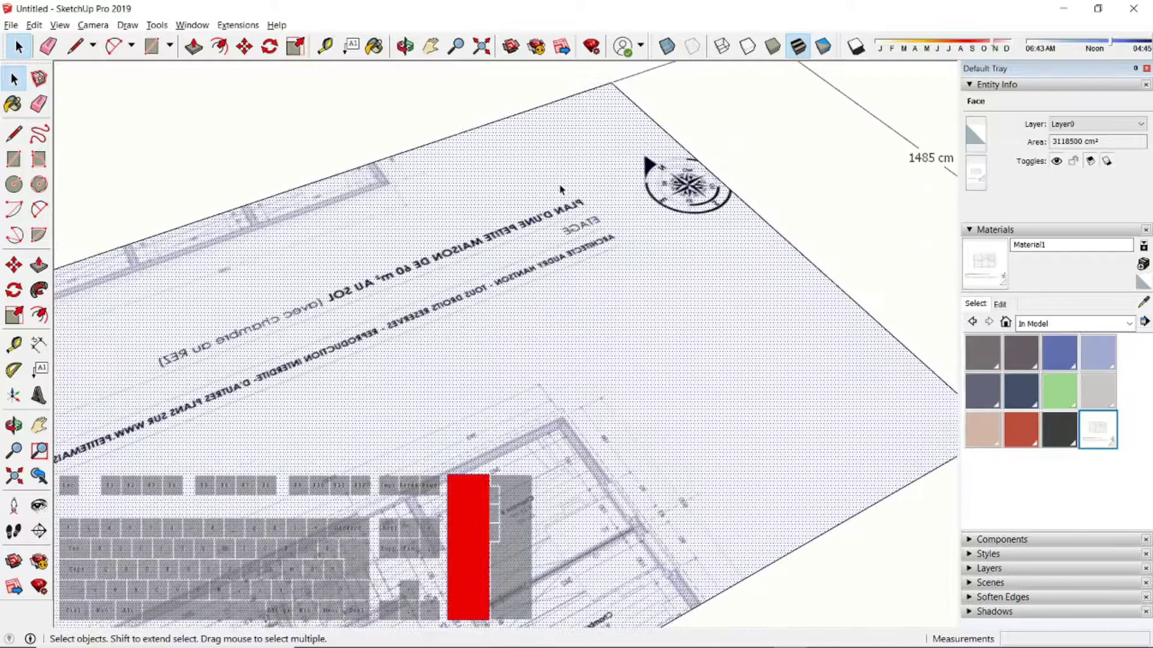
scroll(162, 367, up, 3)
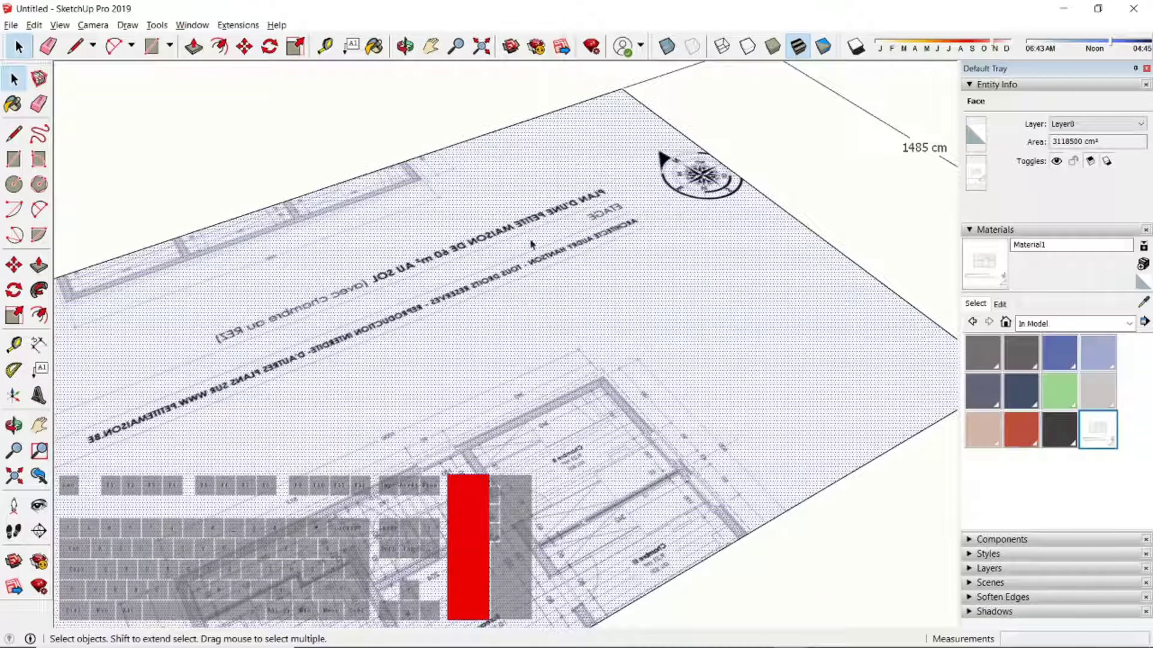
scroll(630, 167, down, 5)
middle_drag(633, 147, 573, 309)
scroll(628, 234, up, 2)
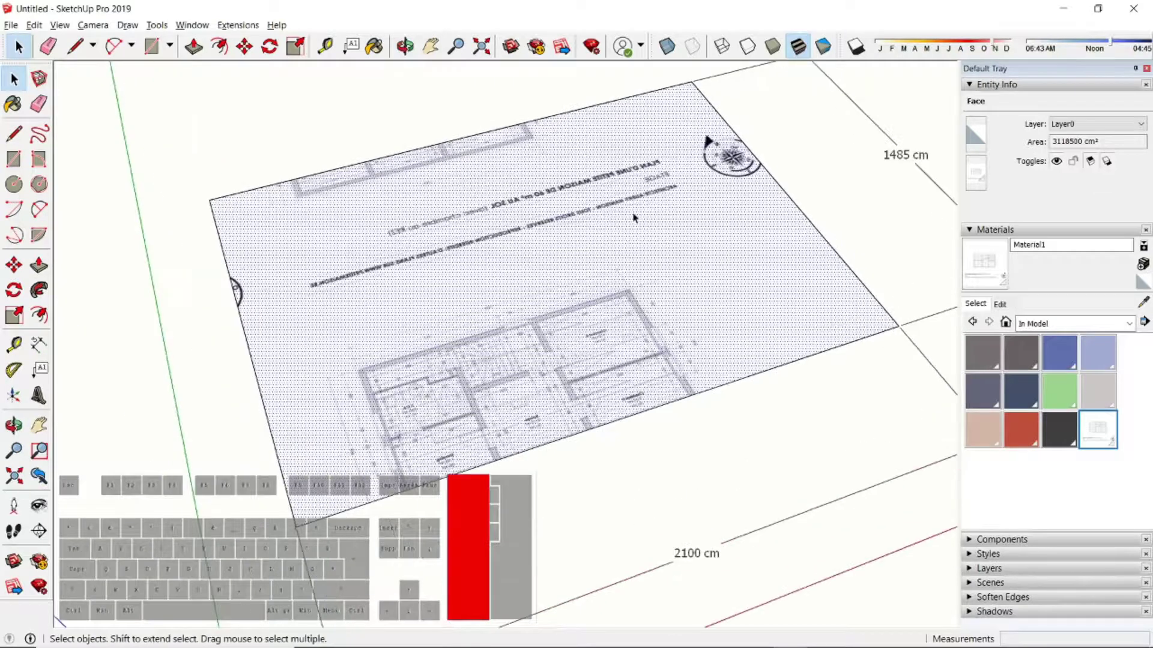
middle_drag(493, 365, 520, 354)
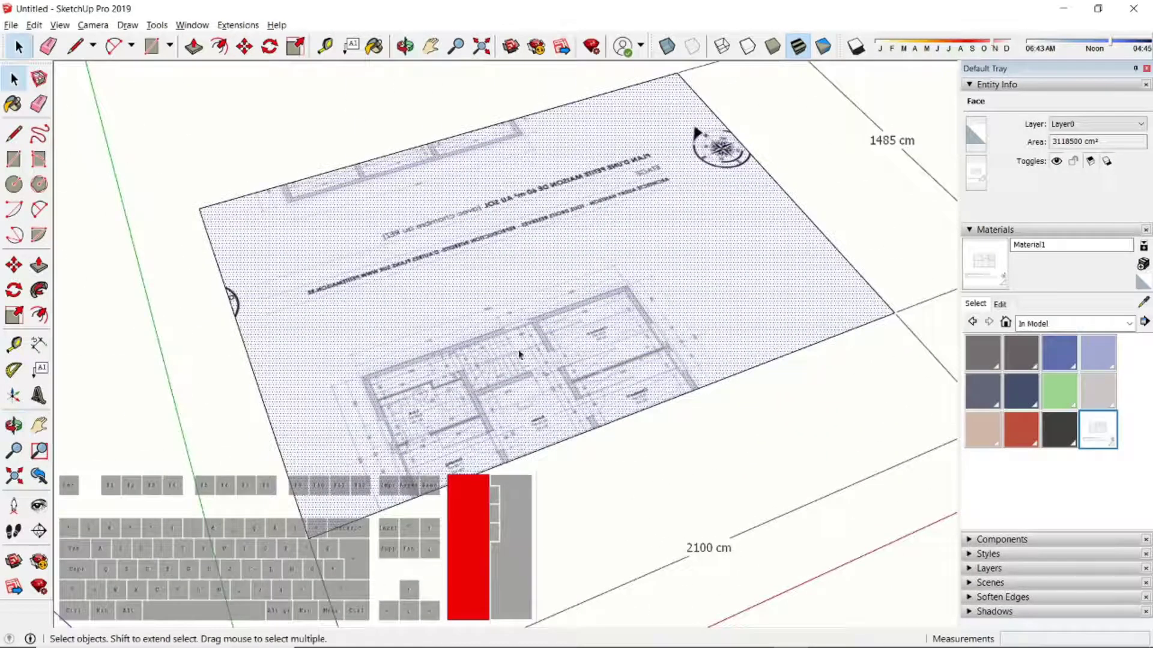
Reverse the rectangle's face and apply the plan material to its front side
right_click(533, 298)
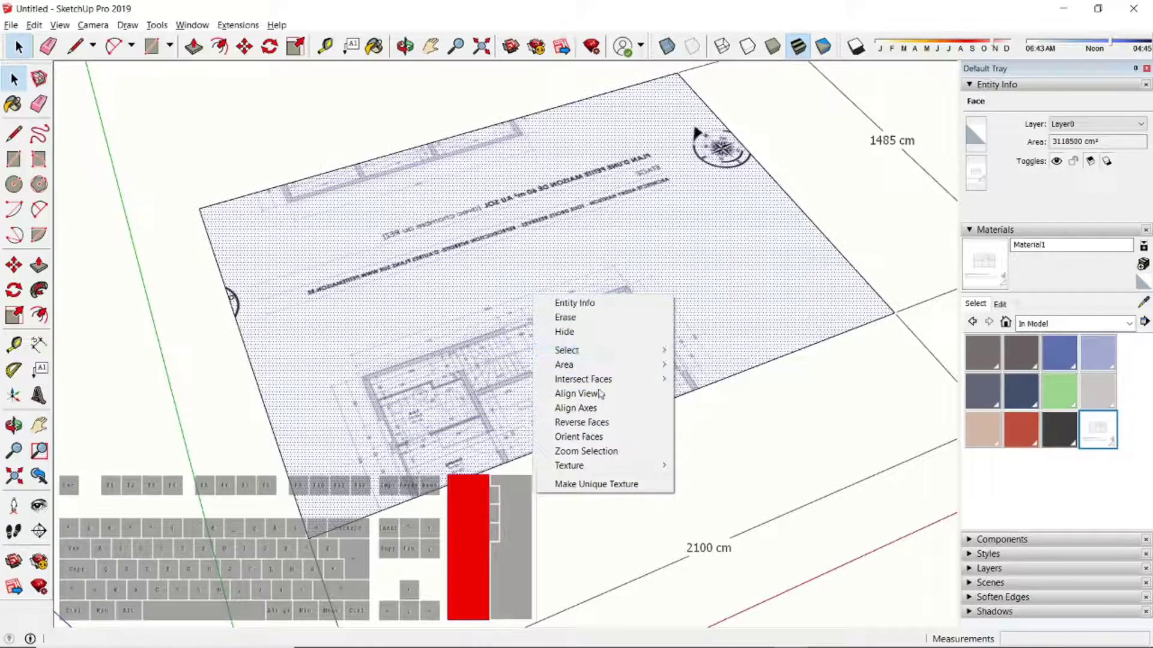
click(602, 424)
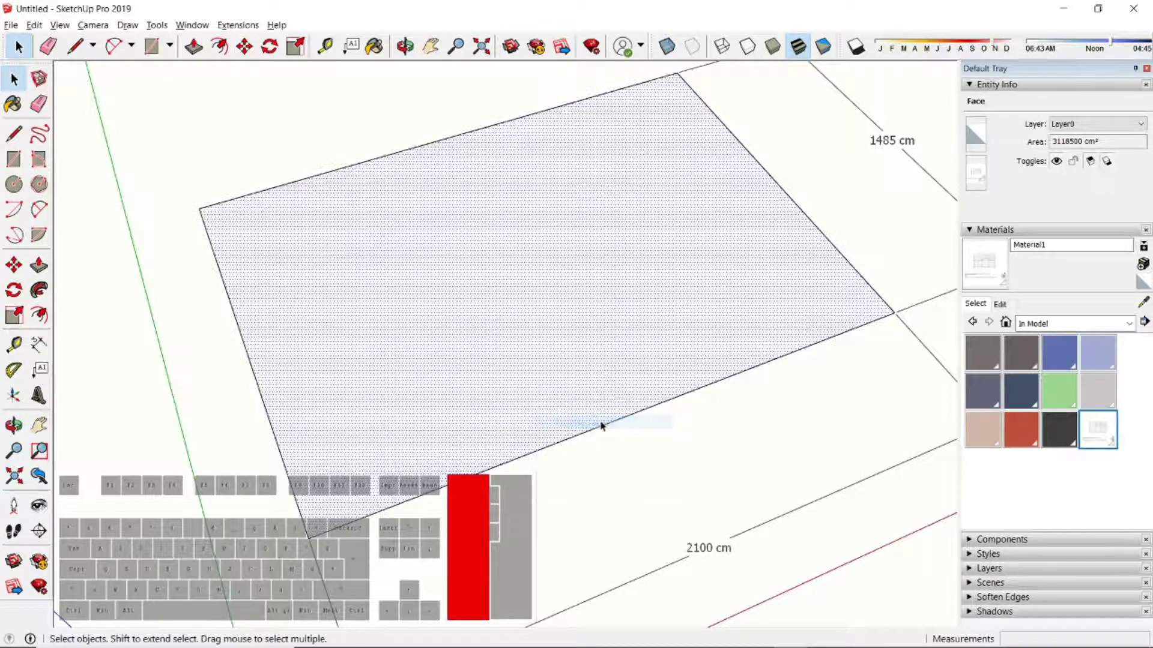
middle_drag(476, 438, 483, 198)
middle_drag(451, 322, 422, 472)
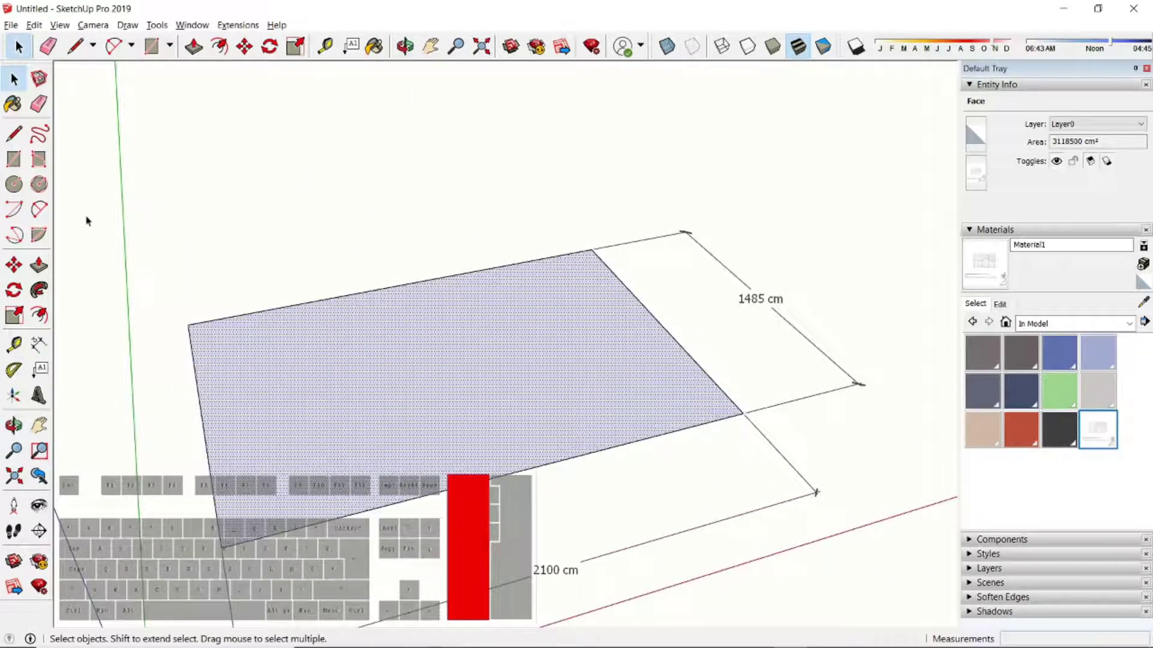
click(14, 104)
click(526, 359)
scroll(273, 349, up, 6)
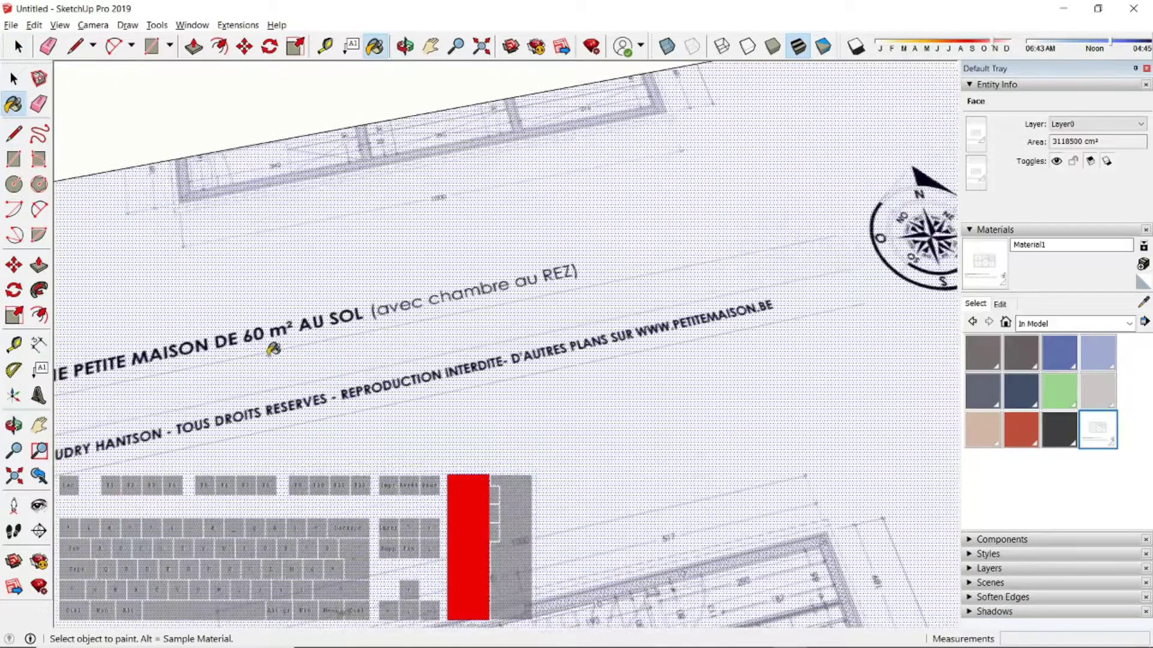
Examine how the floor plan, title and compass lie within the rectangle's edges from several angles
scroll(670, 215, down, 8)
middle_drag(651, 250, 819, 304)
scroll(819, 303, down, 4)
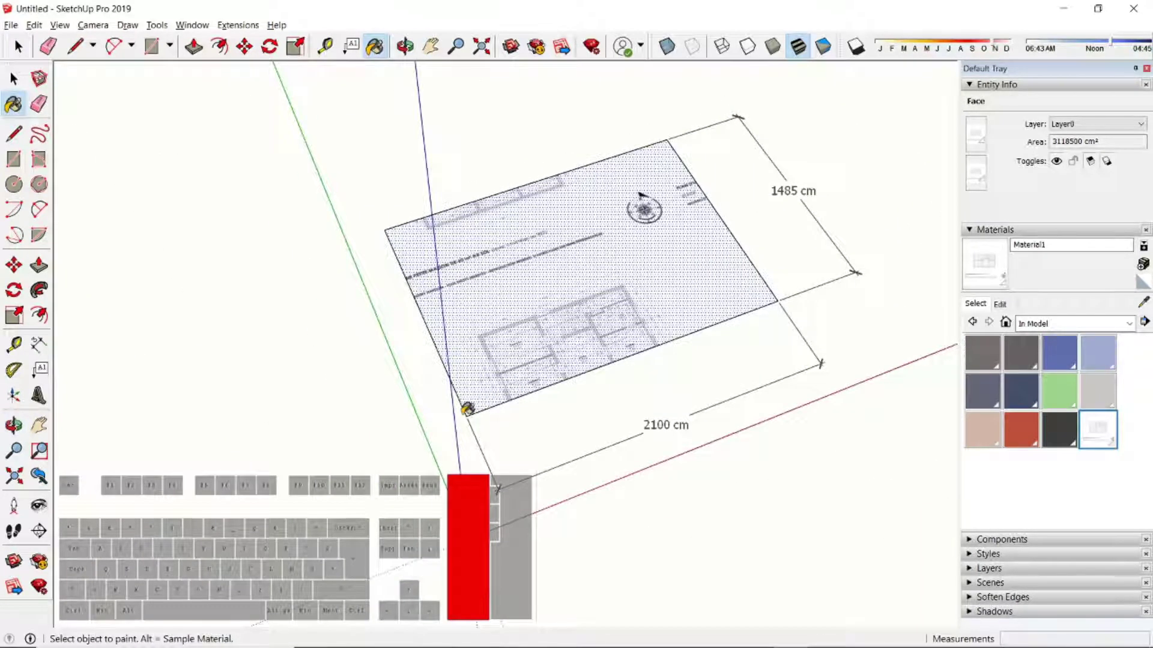
middle_drag(579, 398, 545, 398)
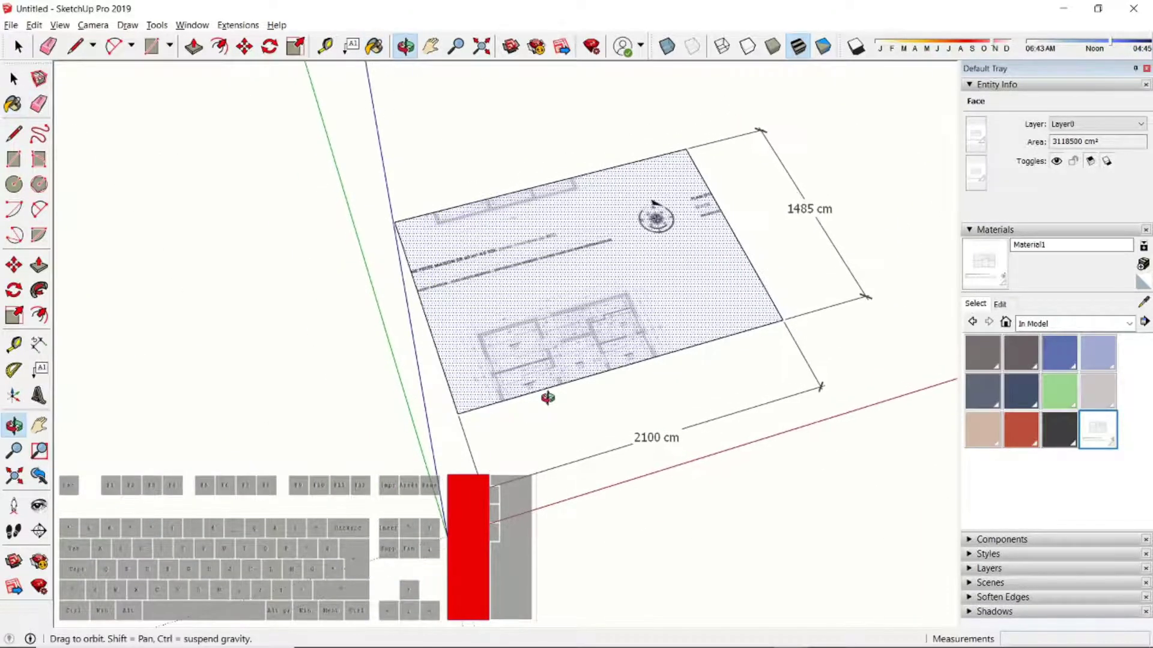
middle_drag(684, 386, 587, 361)
scroll(458, 278, up, 4)
scroll(528, 319, down, 2)
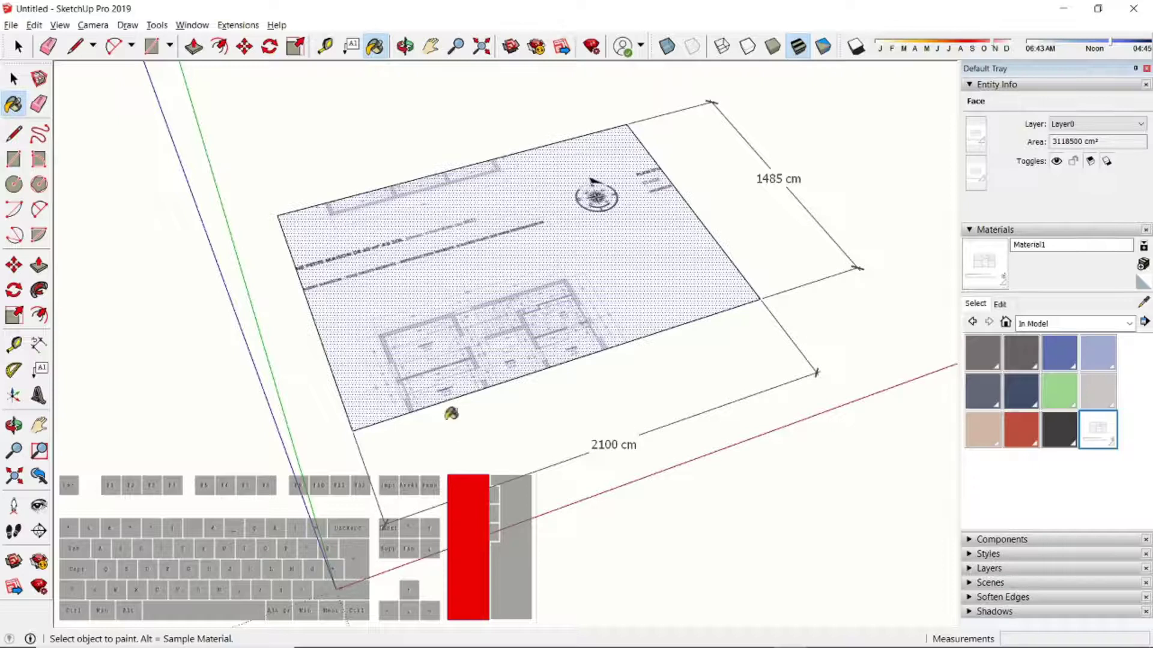
middle_drag(451, 414, 430, 470)
scroll(607, 180, up, 4)
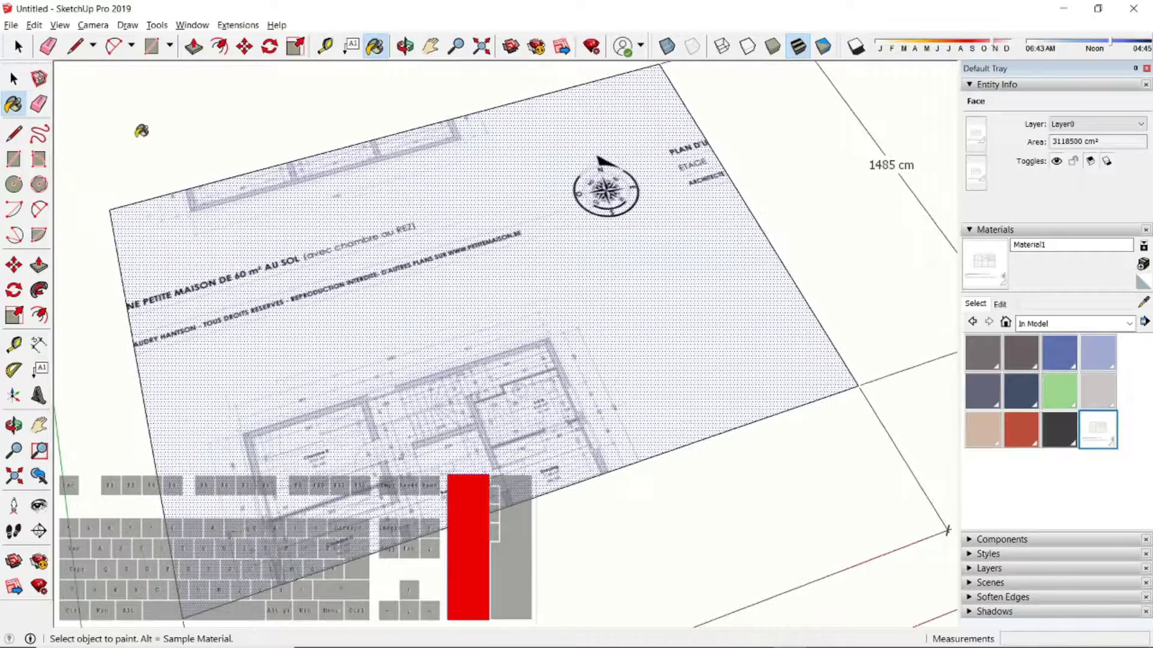
Open the face's texture for positioning and bring its four pins and the rectangle's corners into view
click(13, 81)
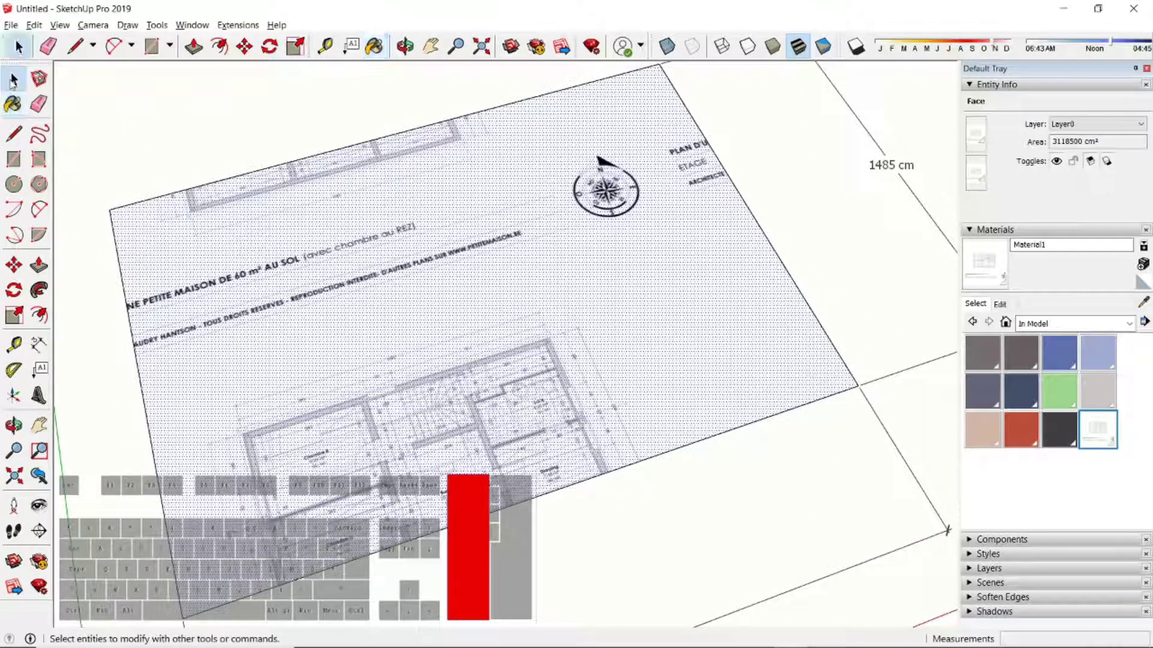
right_click(479, 299)
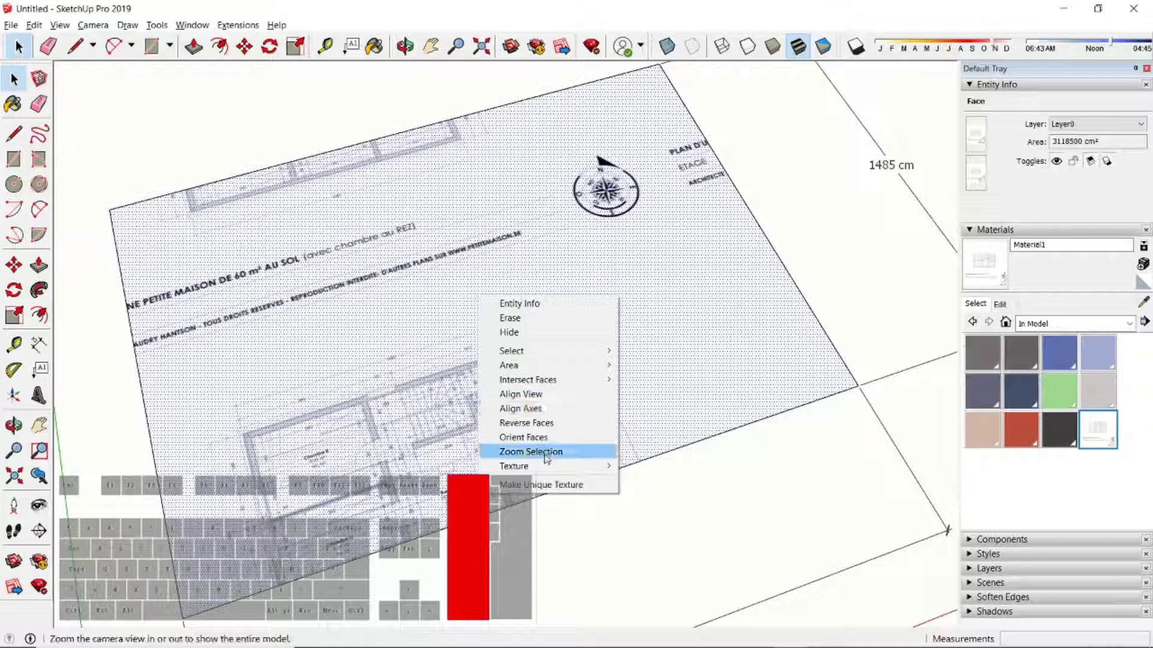
mouse_move(548, 469)
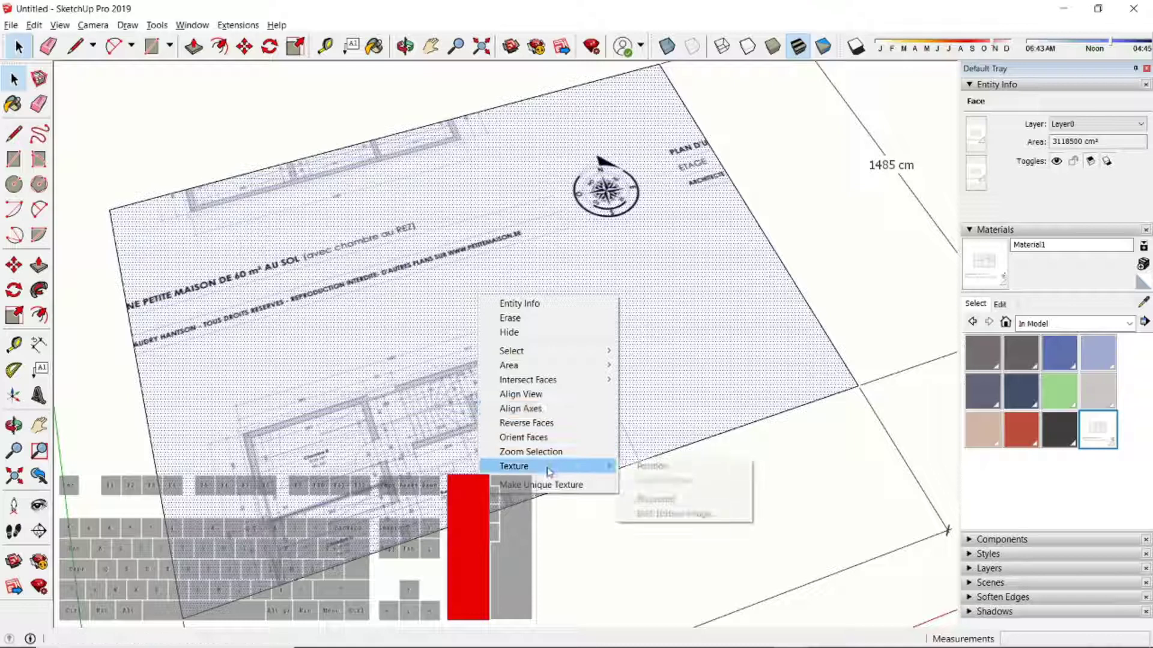
click(639, 467)
scroll(489, 139, down, 3)
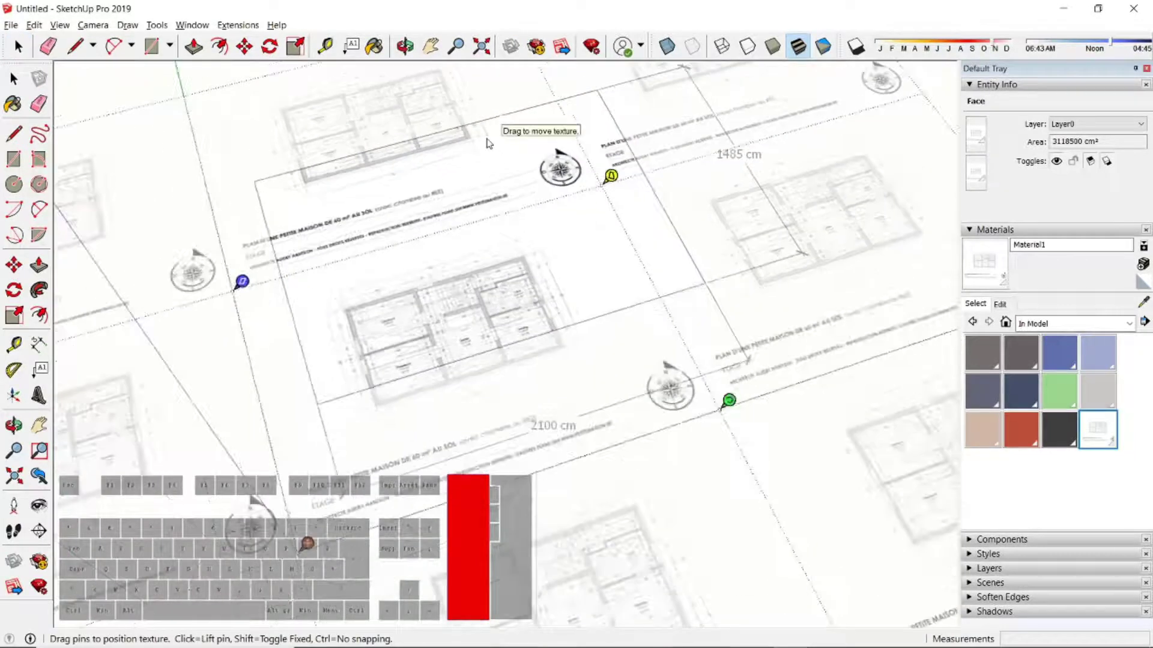
scroll(281, 531, up, 1)
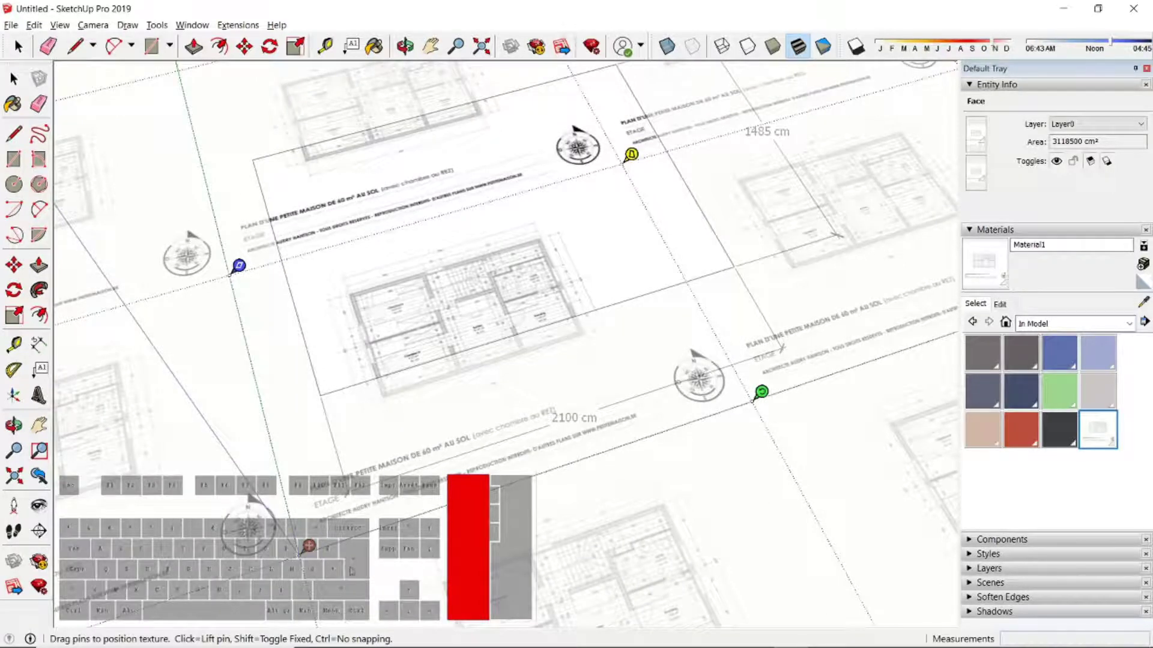
scroll(351, 570, up, 2)
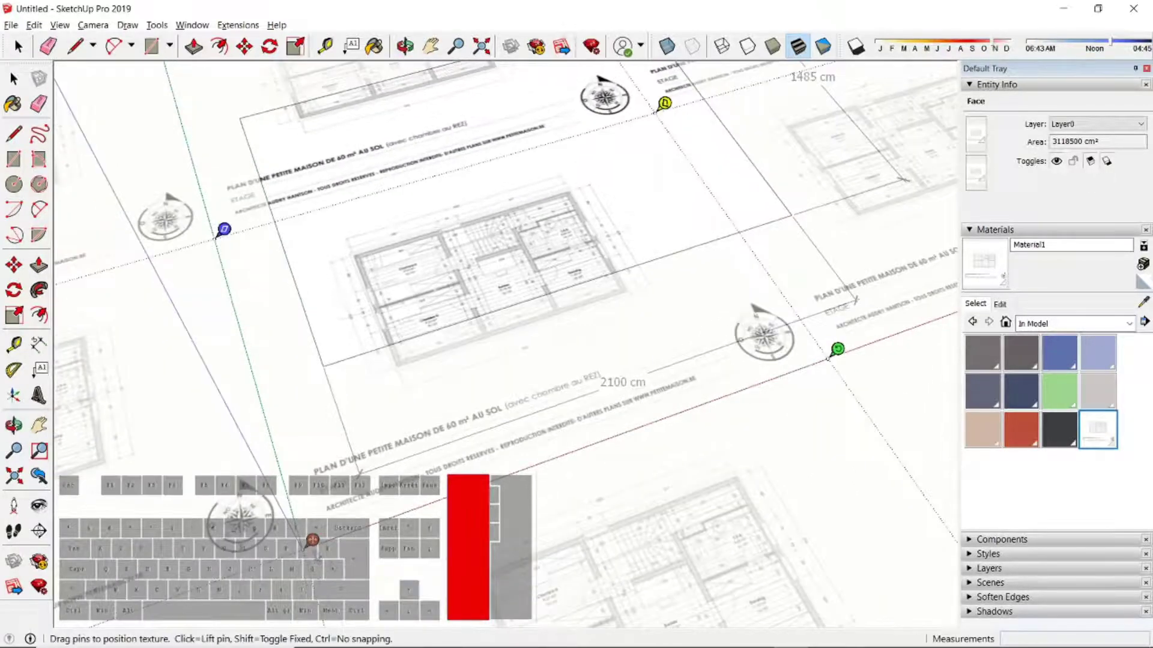
middle_drag(312, 539, 336, 431)
scroll(313, 435, down, 3)
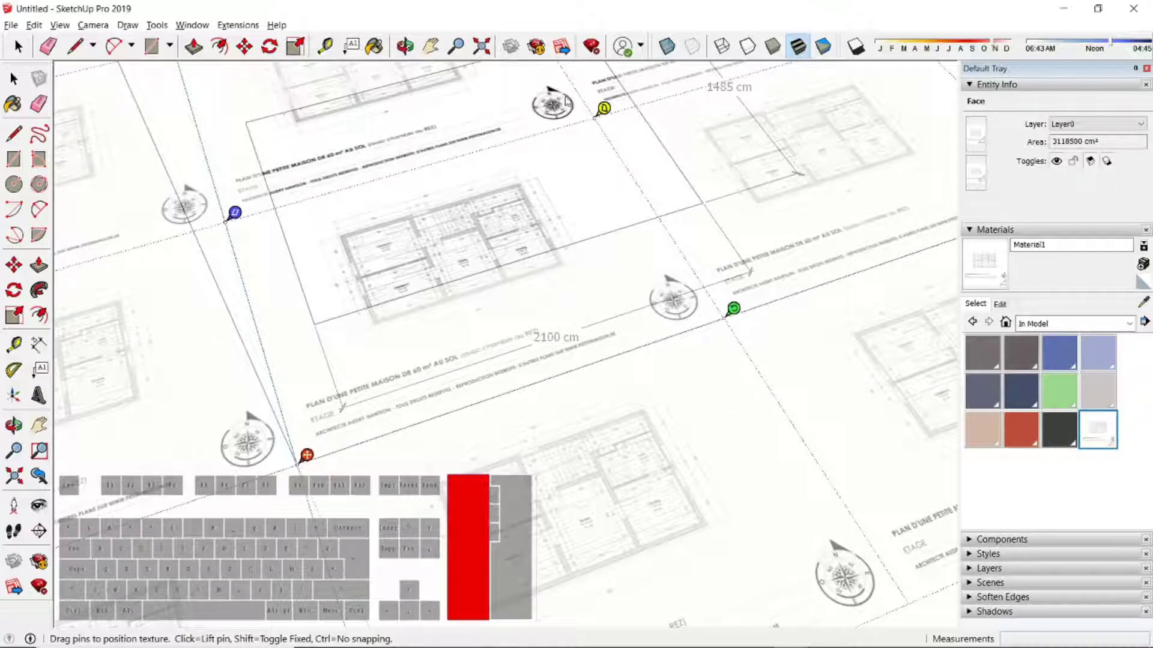
Move the texture by its red pin onto the rectangle's corner nearest the origin, finish positioning and clear the selection
middle_drag(310, 463, 355, 398)
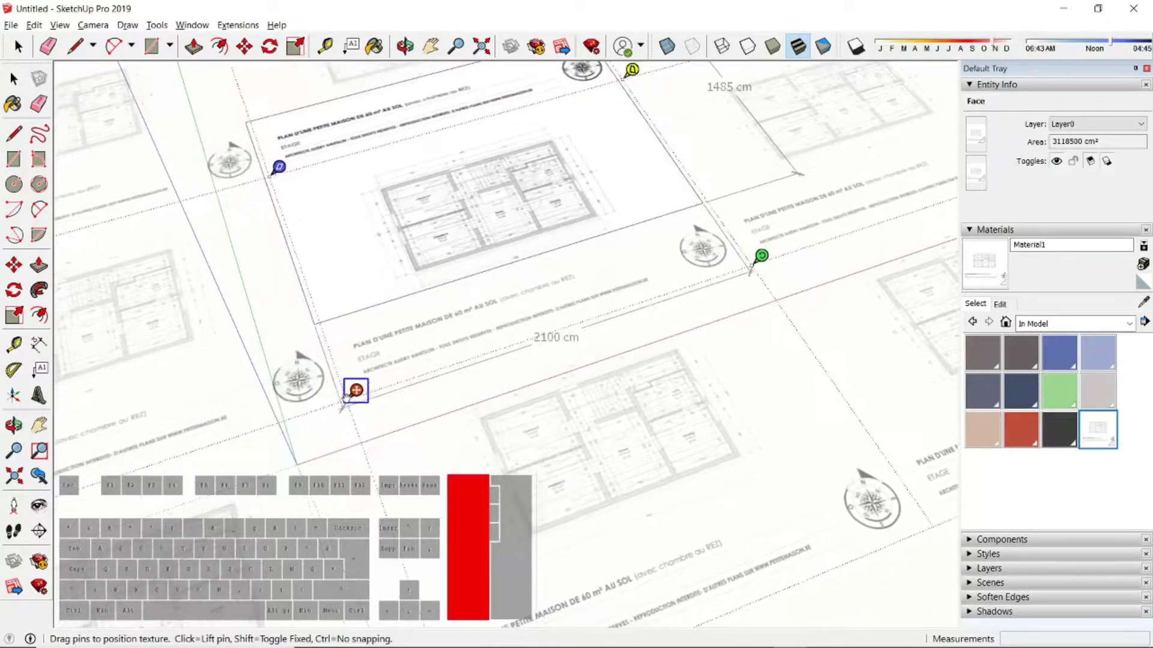
scroll(353, 401, up, 3)
scroll(351, 394, up, 3)
drag(342, 386, 254, 159)
scroll(258, 180, down, 8)
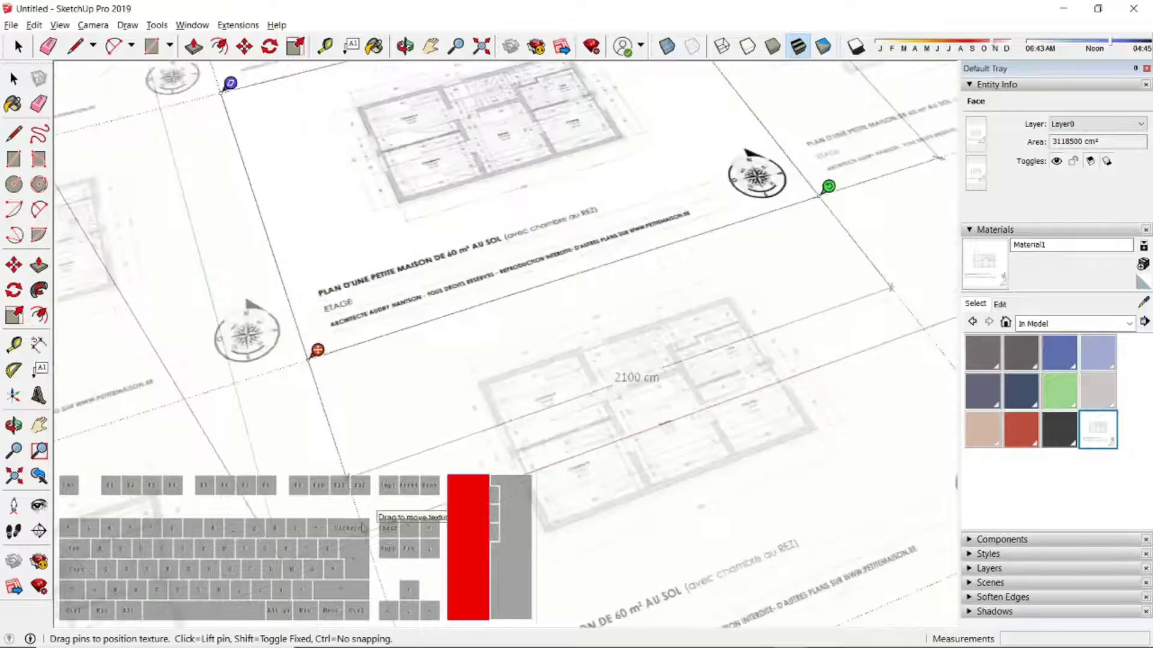
middle_drag(564, 333, 496, 395)
scroll(501, 108, up, 2)
middle_drag(504, 121, 340, 474)
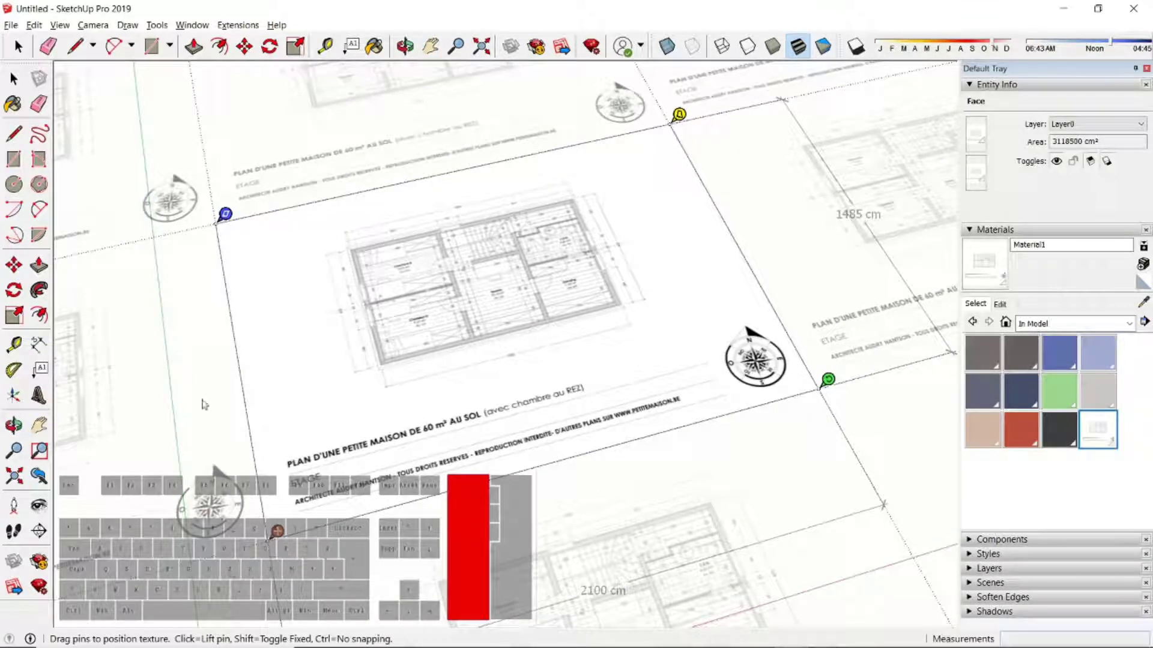
key(space)
click(386, 133)
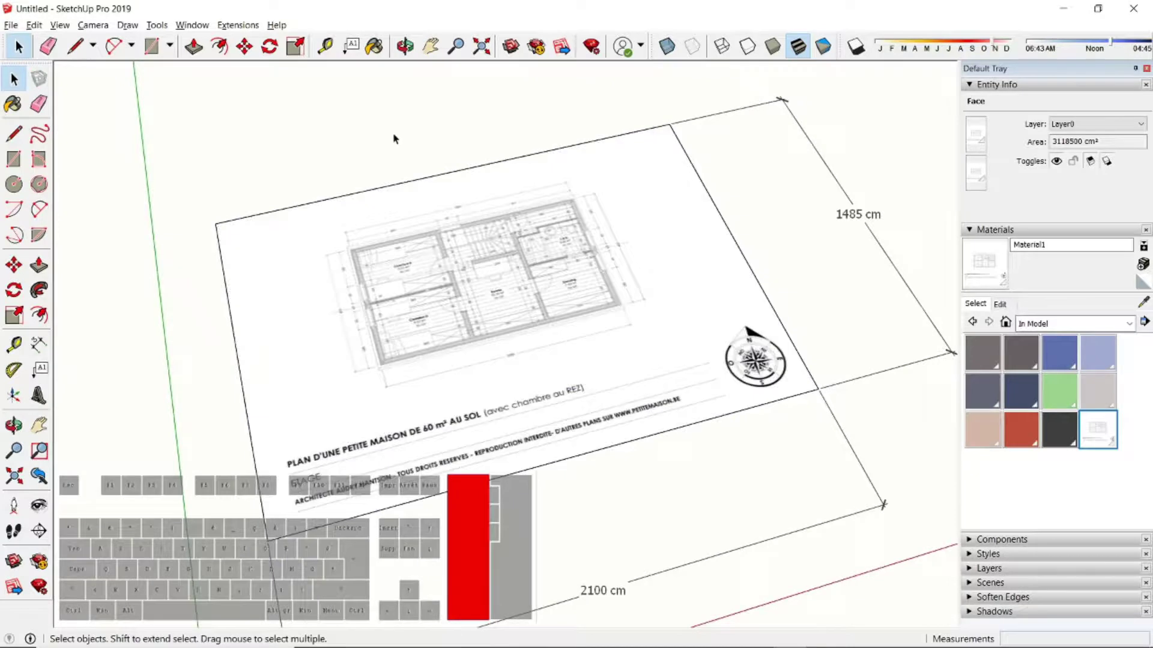
Group the textured rectangle together with both dimensions and clear the selection
scroll(390, 136, down, 3)
drag(240, 78, 813, 497)
right_click(507, 248)
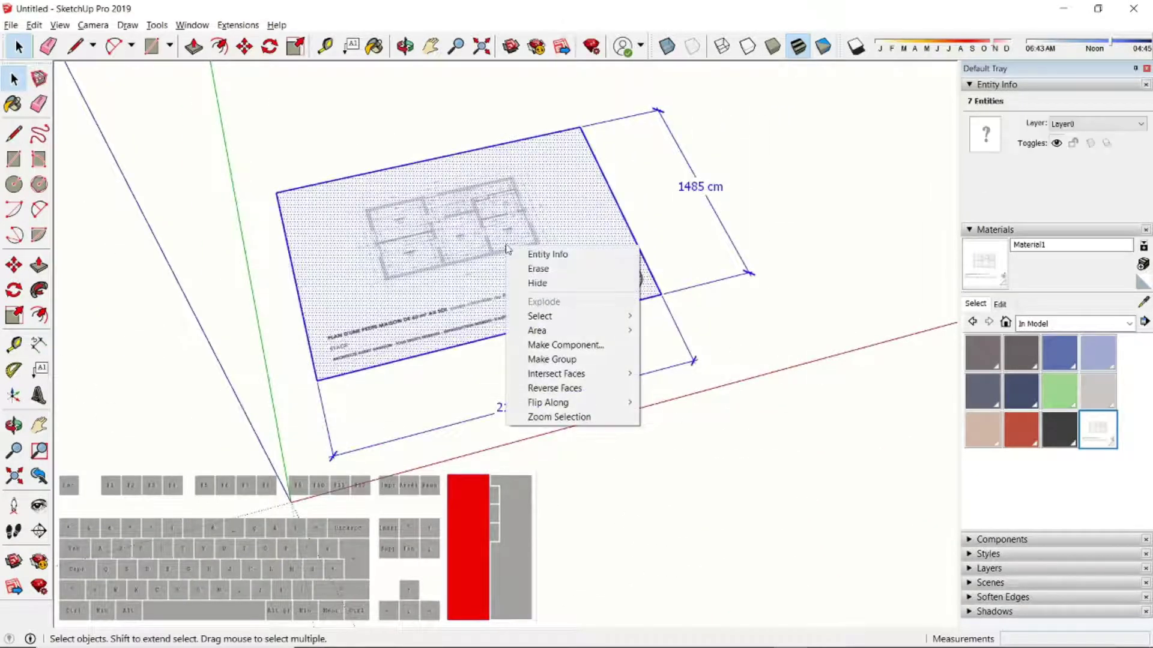
click(579, 359)
middle_drag(617, 272, 615, 268)
middle_drag(510, 203, 529, 173)
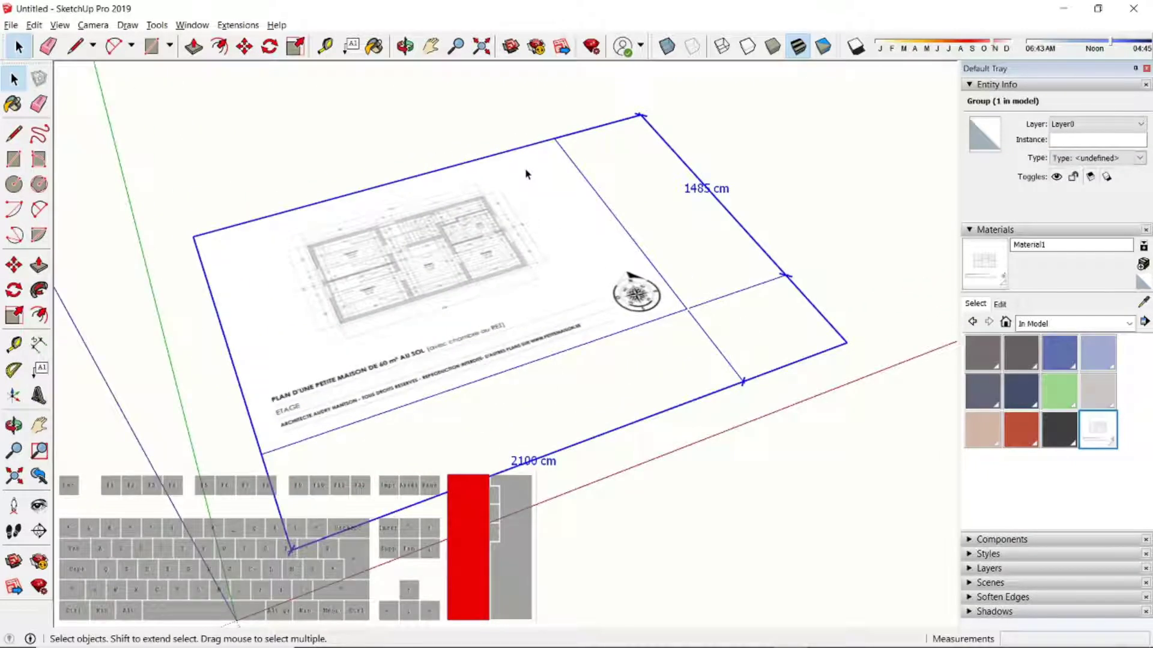
click(137, 80)
Try to move the group of plan and dimensions as one object with the Move tool
middle_drag(137, 80, 452, 294)
scroll(442, 265, up, 2)
click(402, 374)
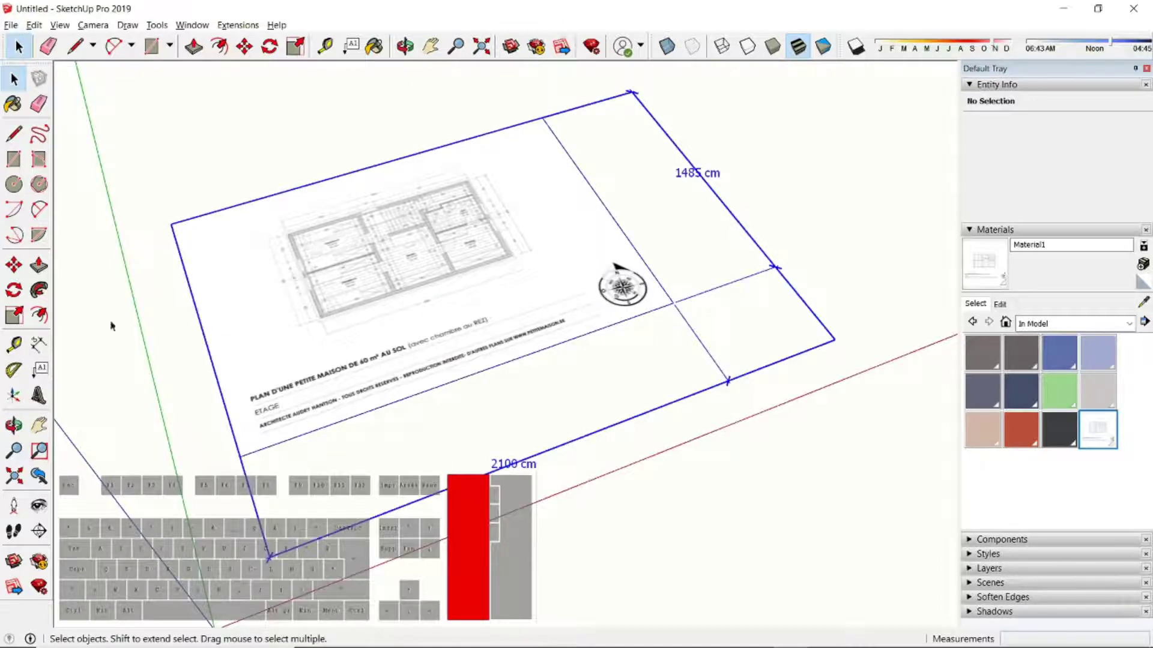
click(13, 264)
click(440, 401)
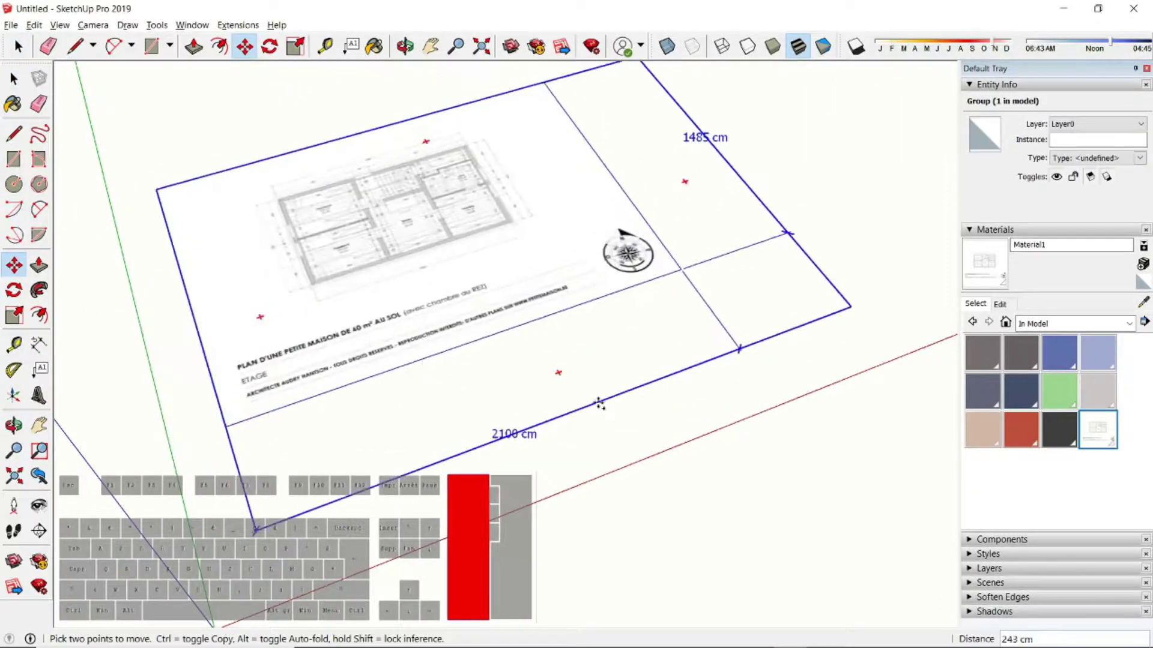
key(Escape)
click(13, 78)
click(223, 142)
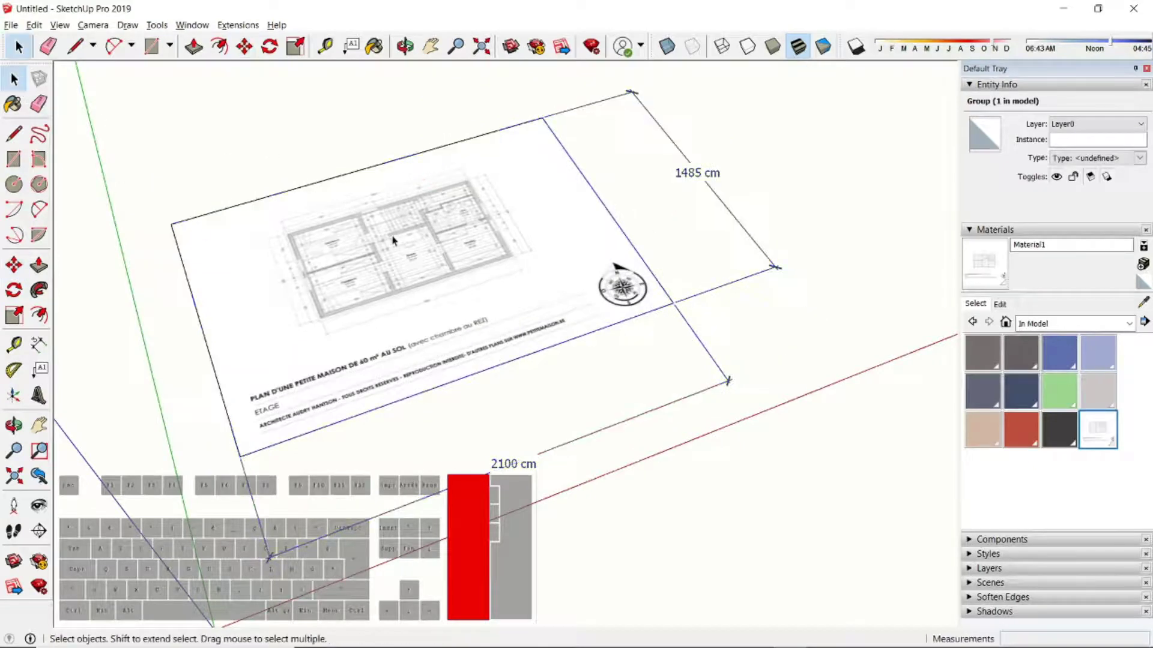
Draw a line about 600 cm long along the plan's printed 600 dimension, from one end mark to the other
scroll(393, 240, up, 10)
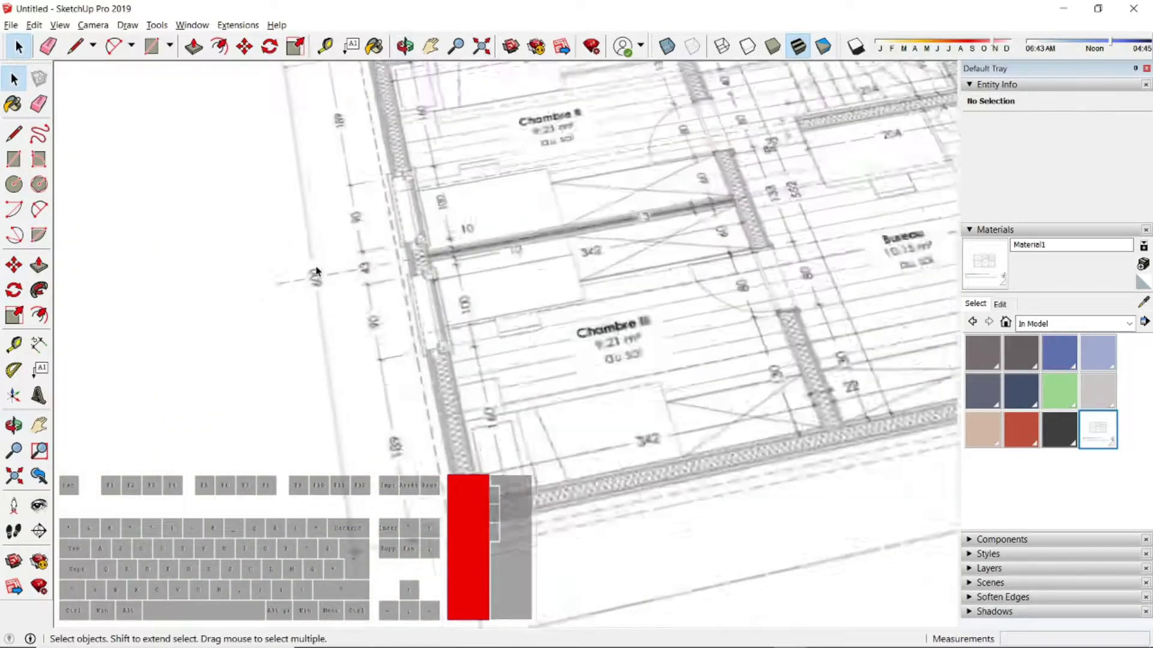
scroll(317, 271, down, 3)
click(13, 133)
scroll(364, 487, up, 5)
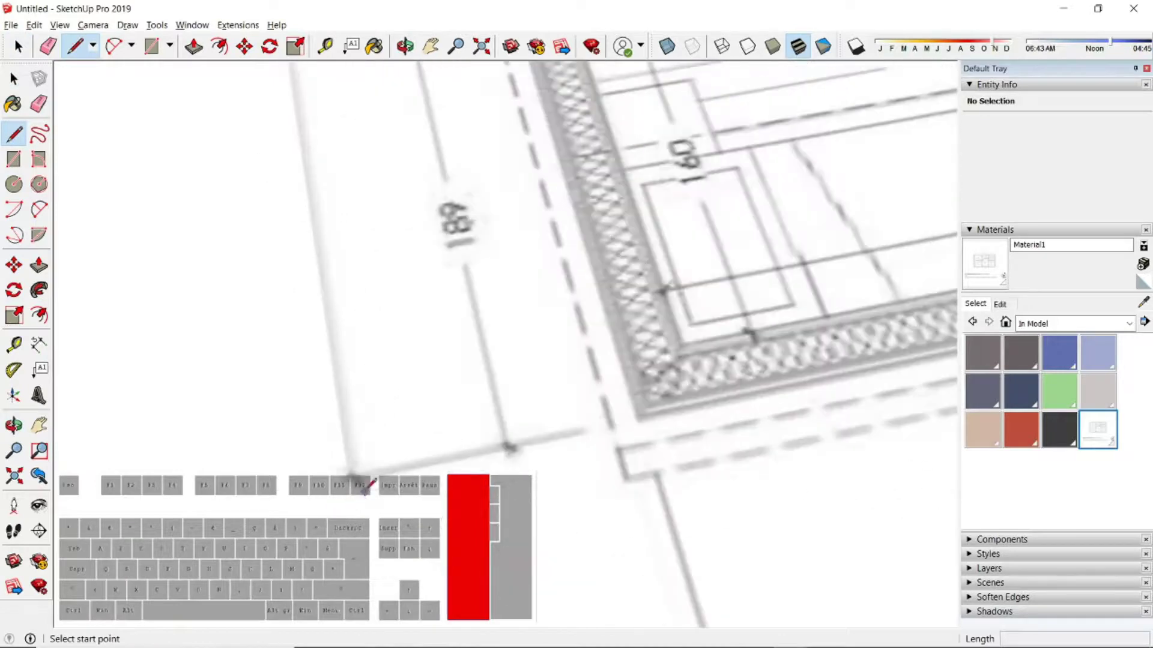
scroll(352, 474, up, 5)
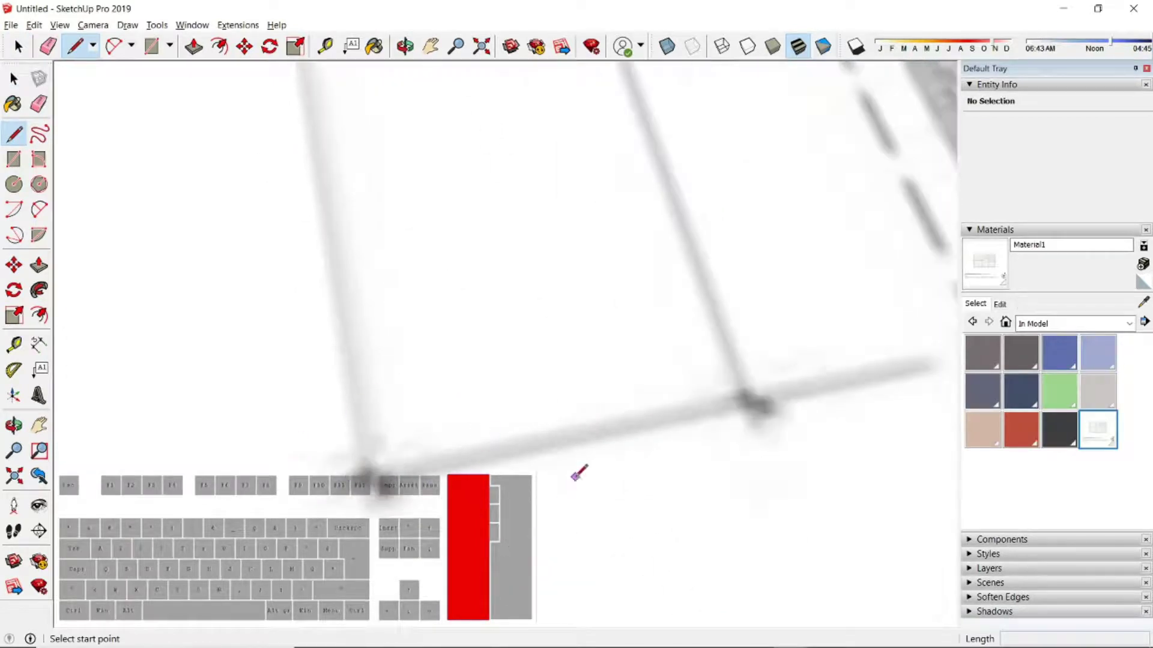
scroll(548, 381, down, 8)
middle_drag(379, 337, 540, 354)
scroll(541, 354, up, 5)
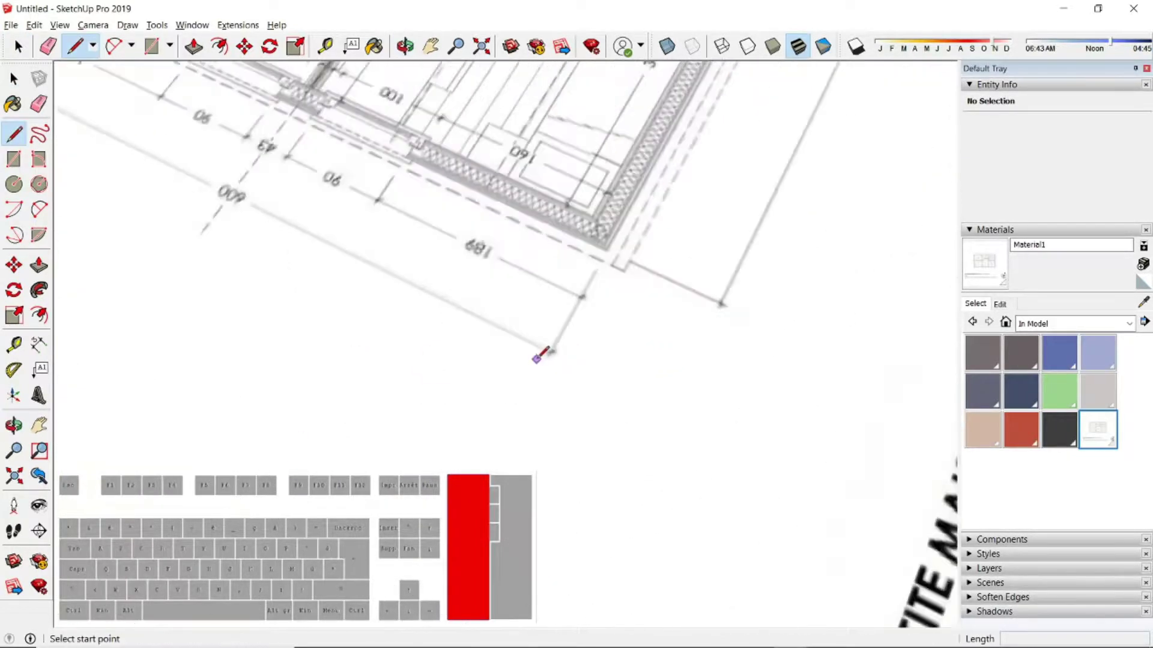
scroll(541, 355, up, 5)
click(568, 359)
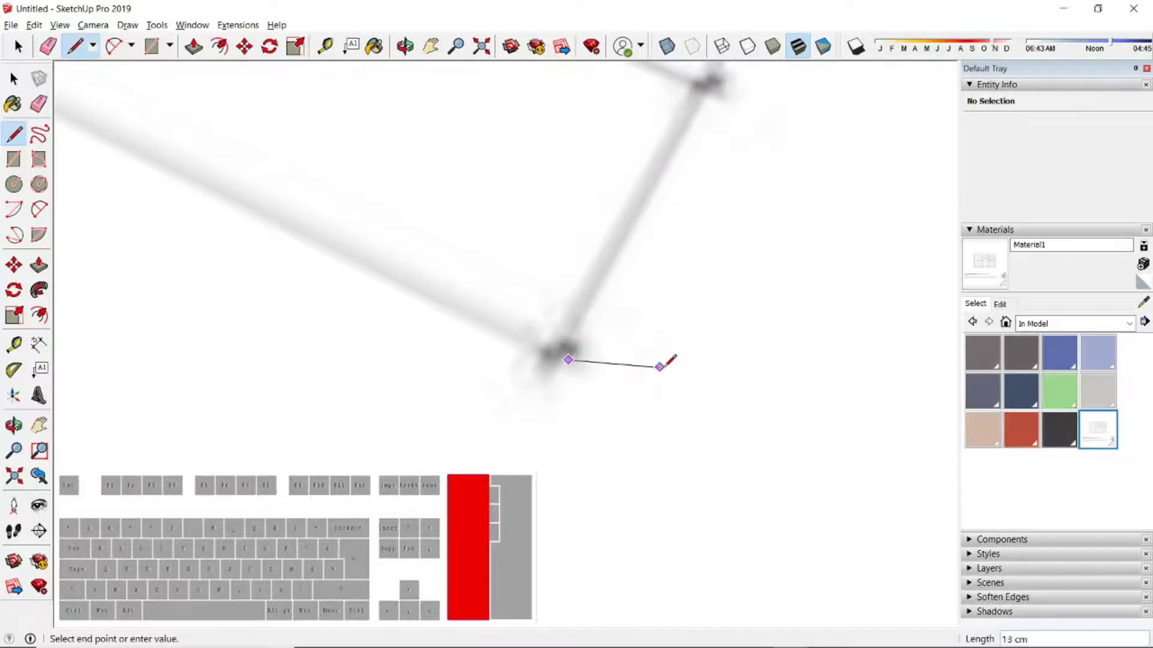
scroll(665, 364, down, 10)
scroll(450, 267, up, 10)
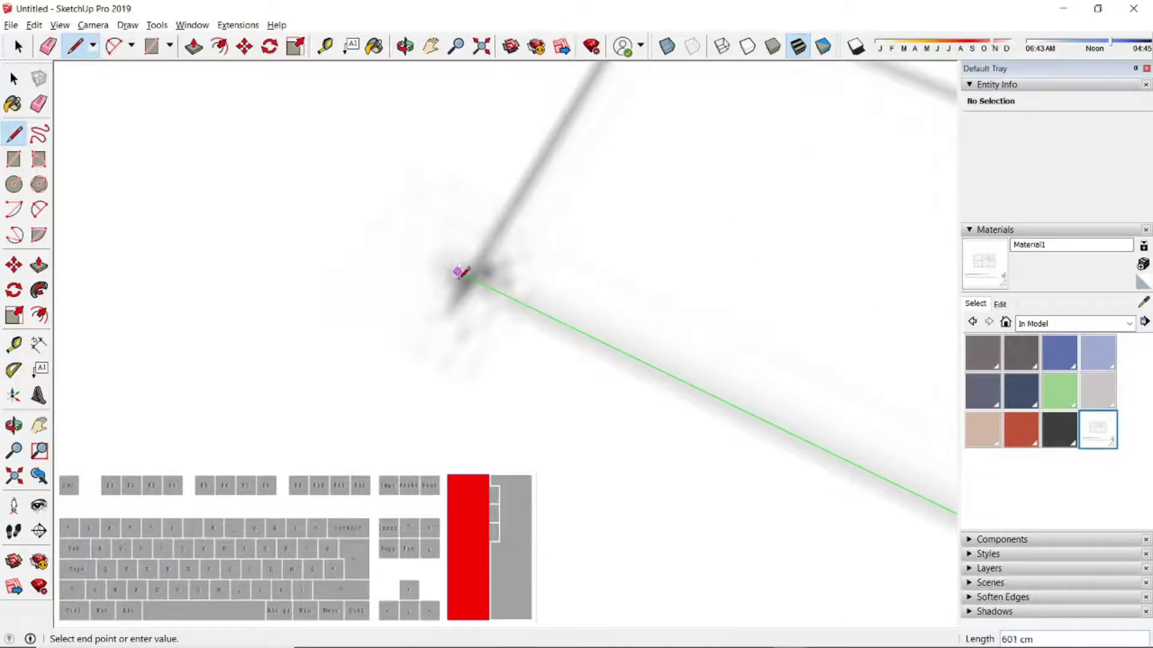
click(462, 276)
key(space)
Dimension the new line between its two endpoints, placing the dimension outside the plan on the side away from the rooms
scroll(351, 192, down, 2)
scroll(351, 192, down, 2)
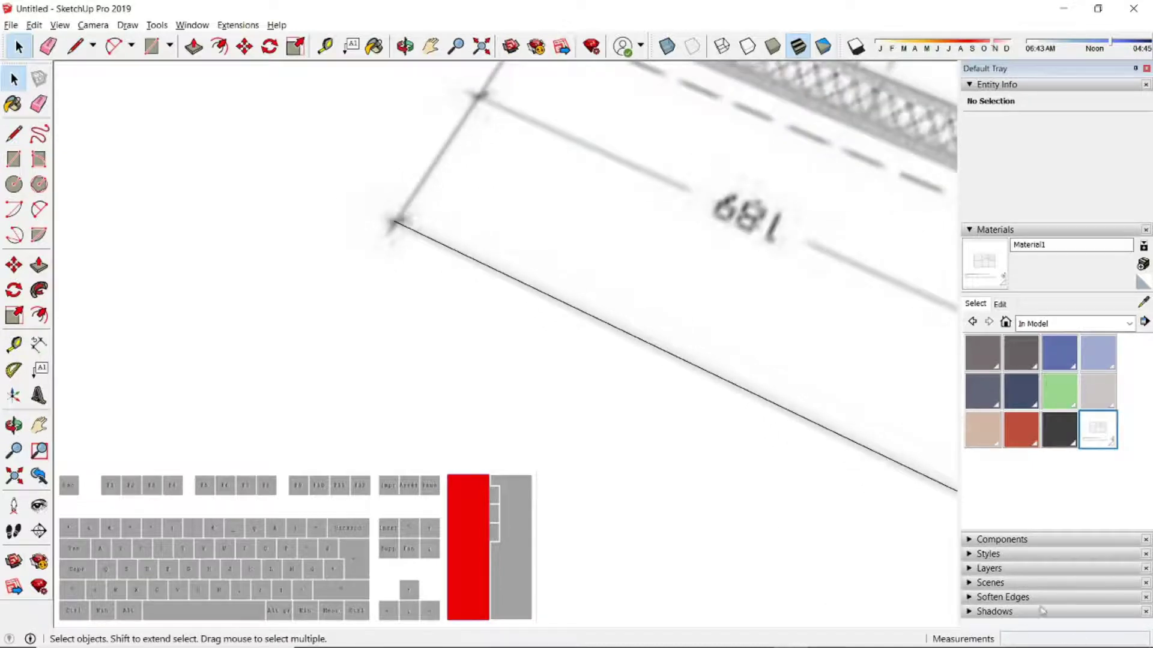
scroll(288, 116, down, 6)
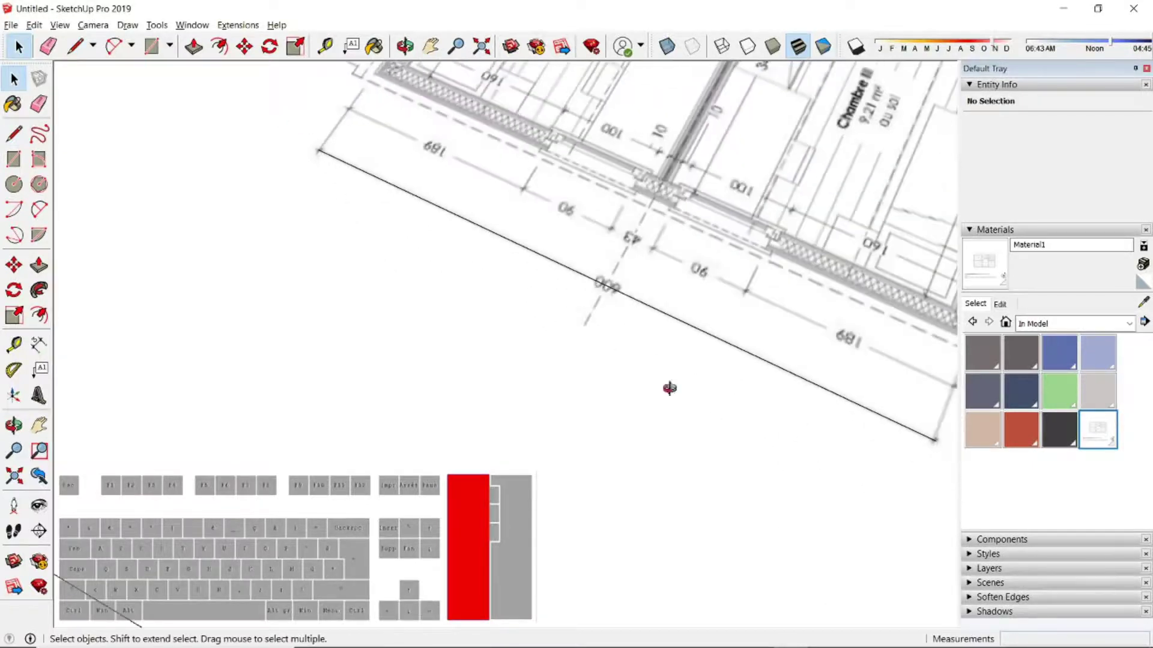
click(39, 344)
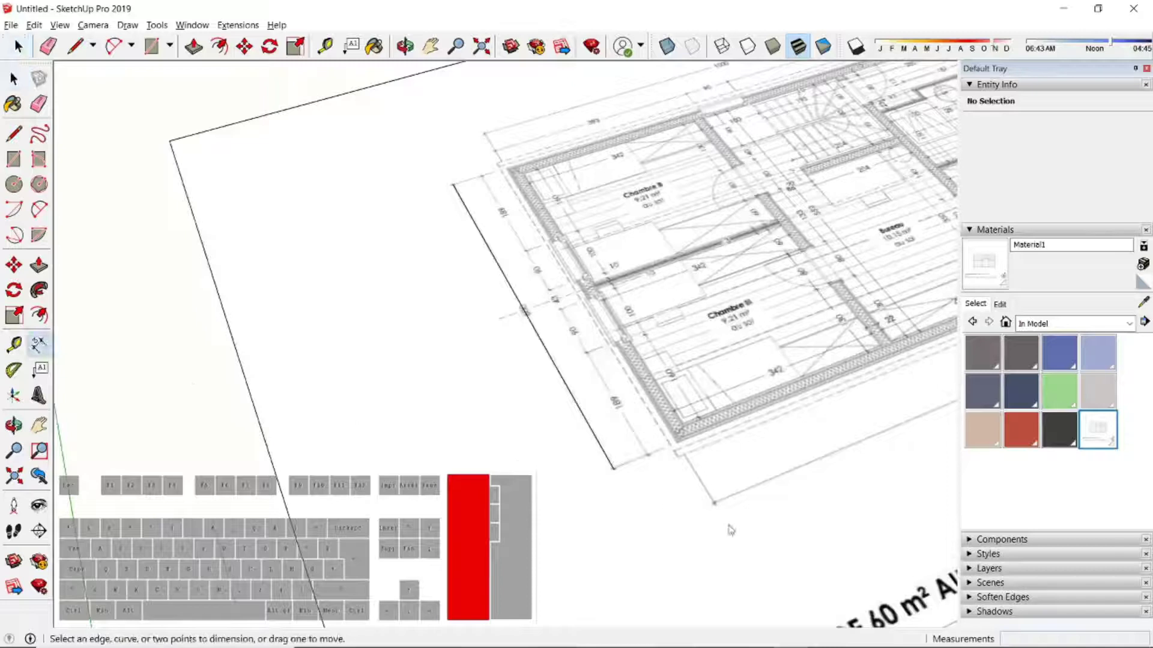
click(614, 469)
click(453, 184)
click(410, 206)
Compare the new dimension with the figure printed on the plan, and examine the whole sheet with its dimensions
scroll(527, 310, up, 6)
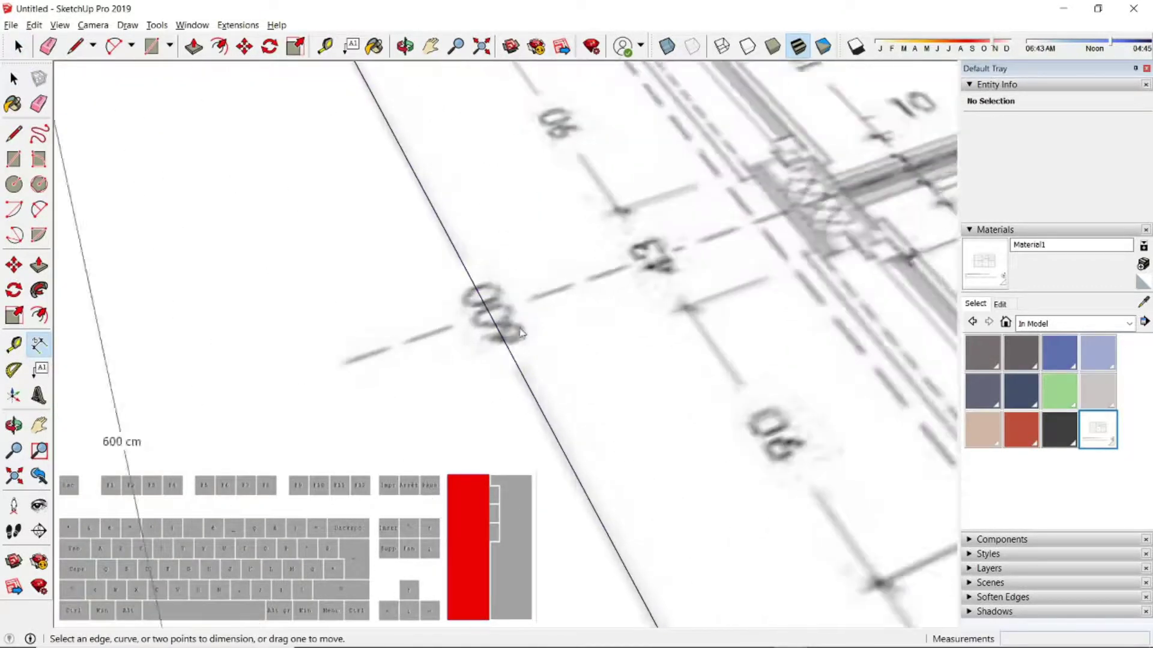
scroll(473, 260, down, 10)
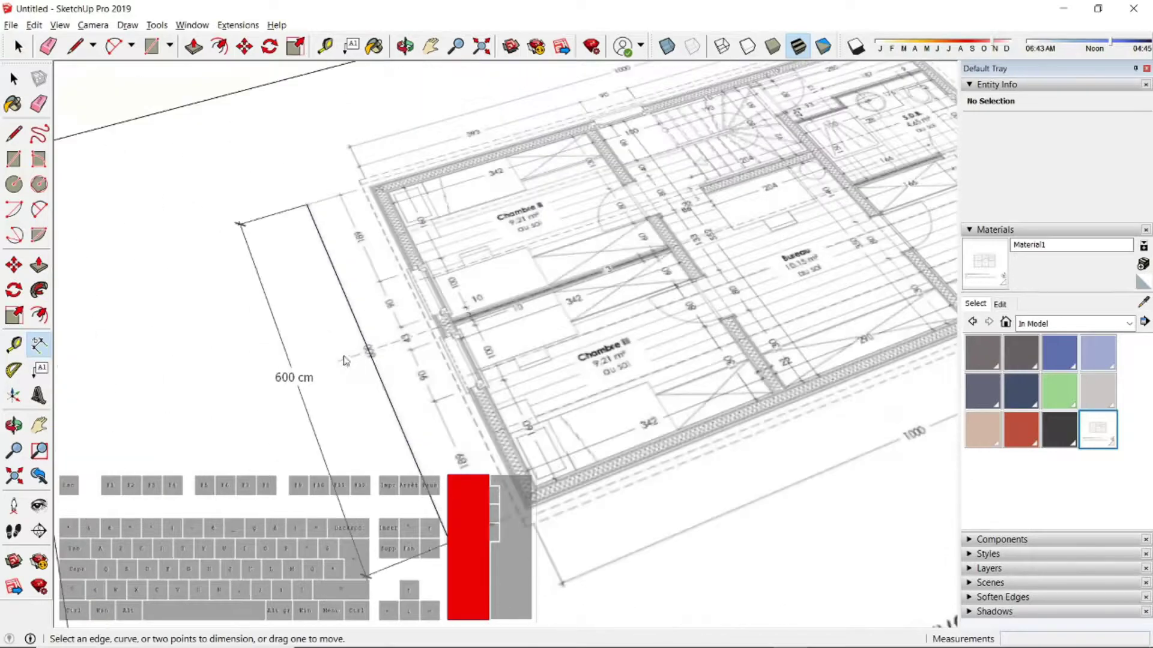
middle_drag(523, 396, 579, 525)
scroll(541, 478, up, 3)
mouse_move(561, 407)
middle_down()
mouse_move(539, 416)
mouse_move(525, 393)
mouse_move(543, 394)
middle_up()
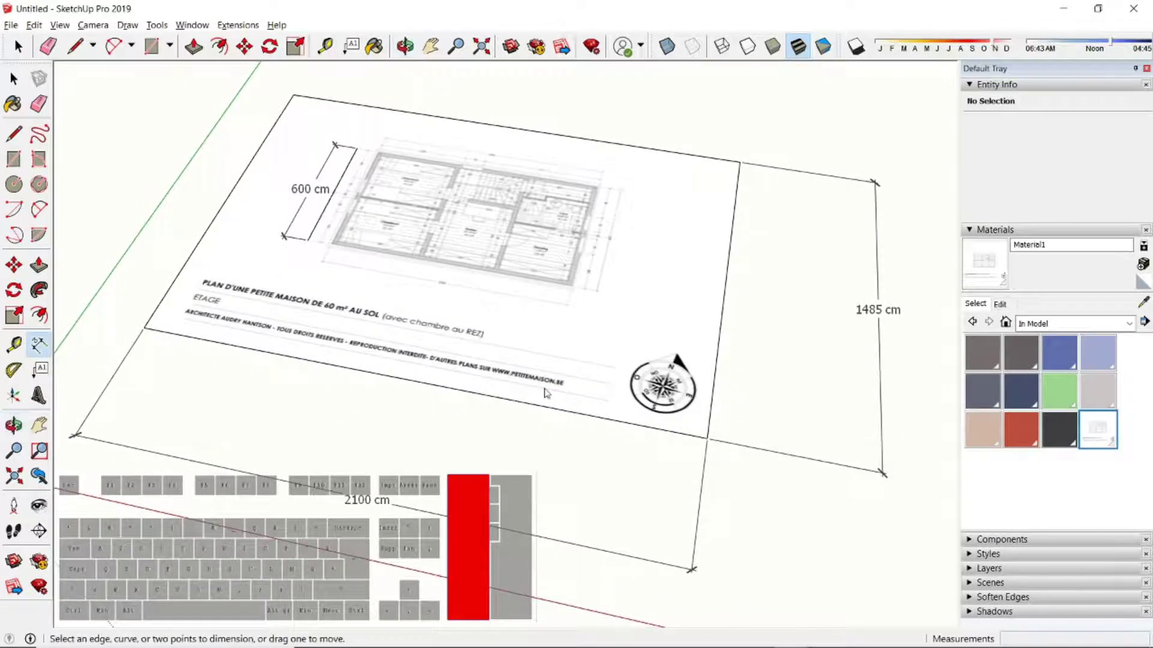
scroll(545, 393, down, 1)
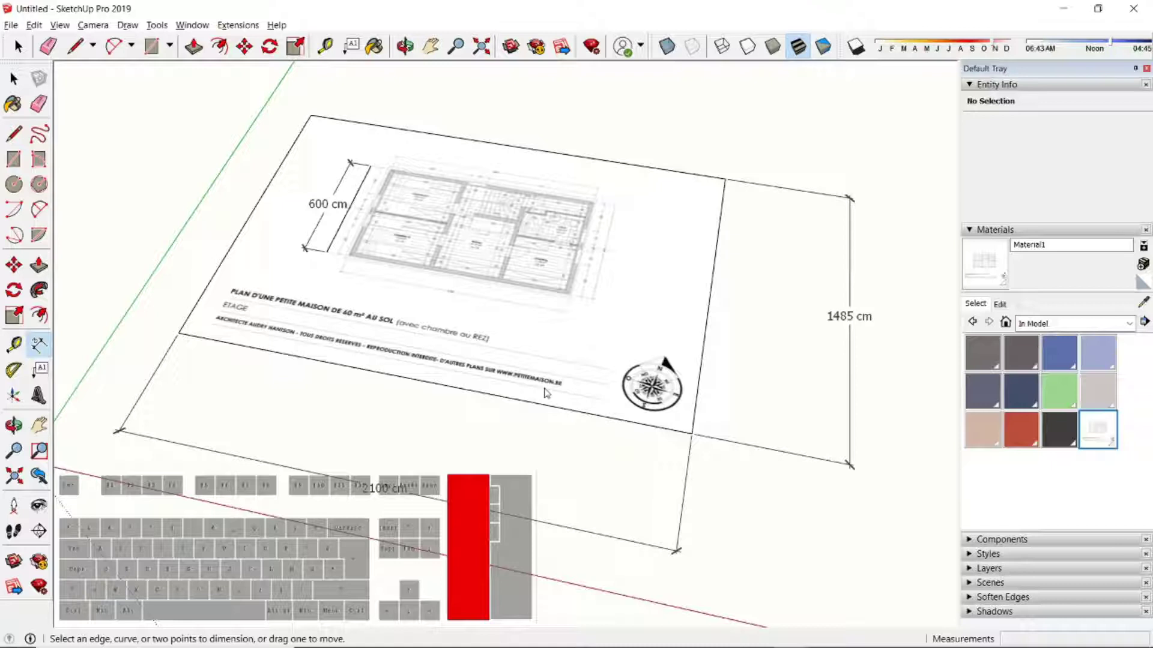
middle_drag(534, 216, 504, 270)
scroll(497, 280, up, 6)
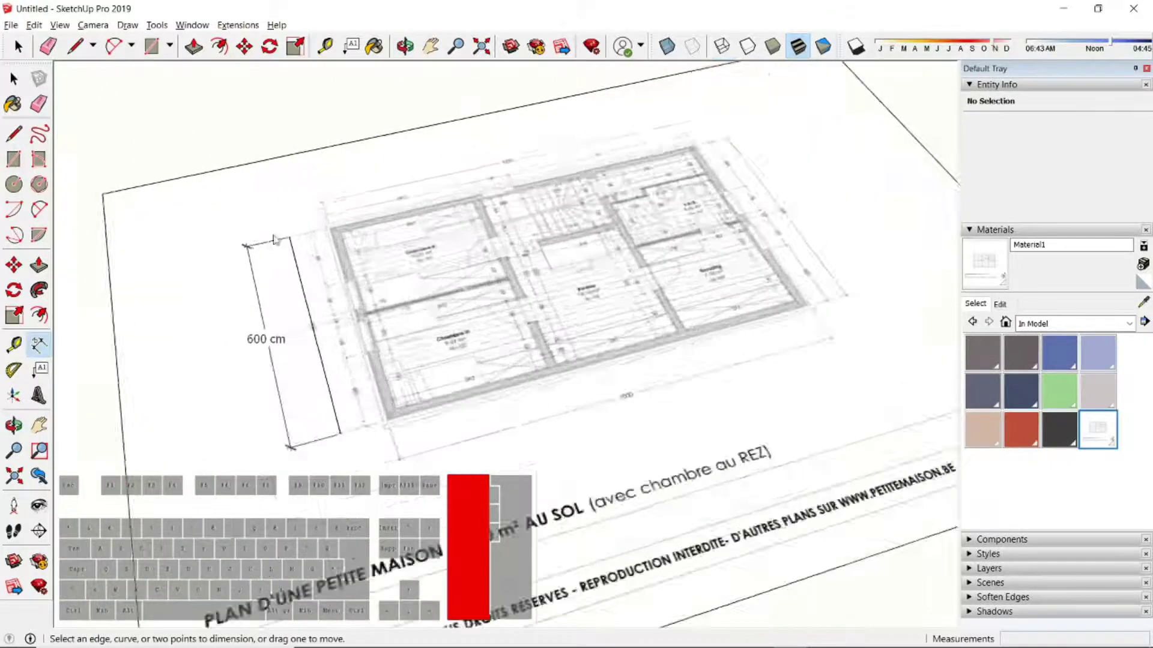
scroll(328, 291, down, 3)
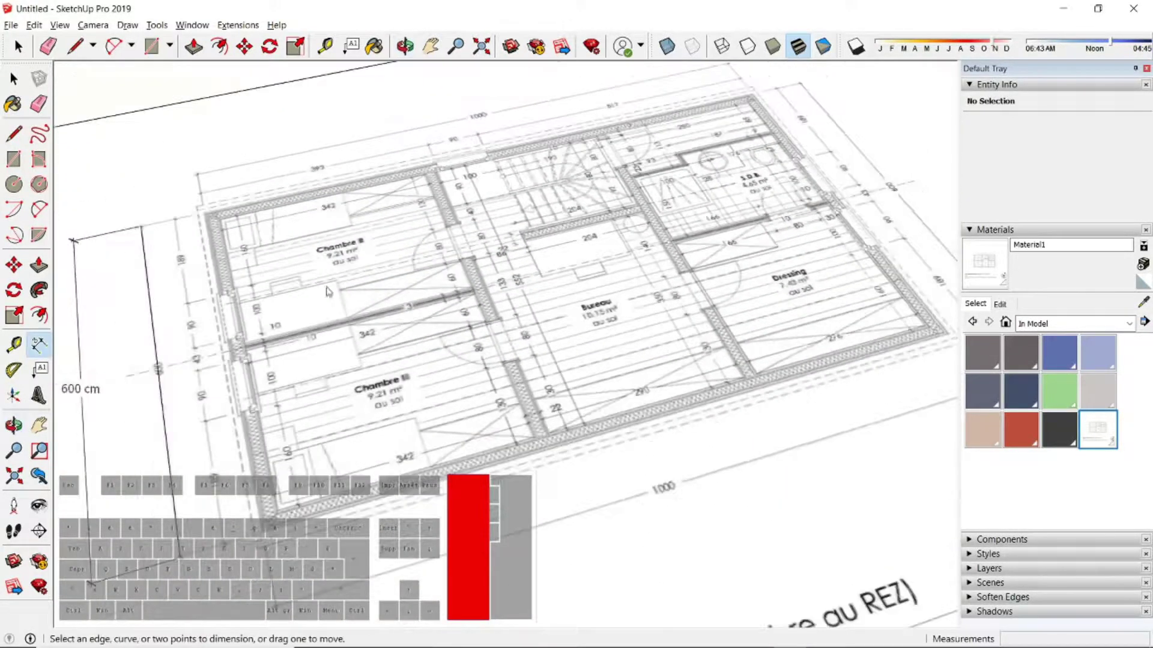
Draw a rectangle of about 390 by 24 cm over the outer wall beside Chambre II, from the building corner to the wall's end at the opening
click(14, 159)
scroll(280, 523, up, 5)
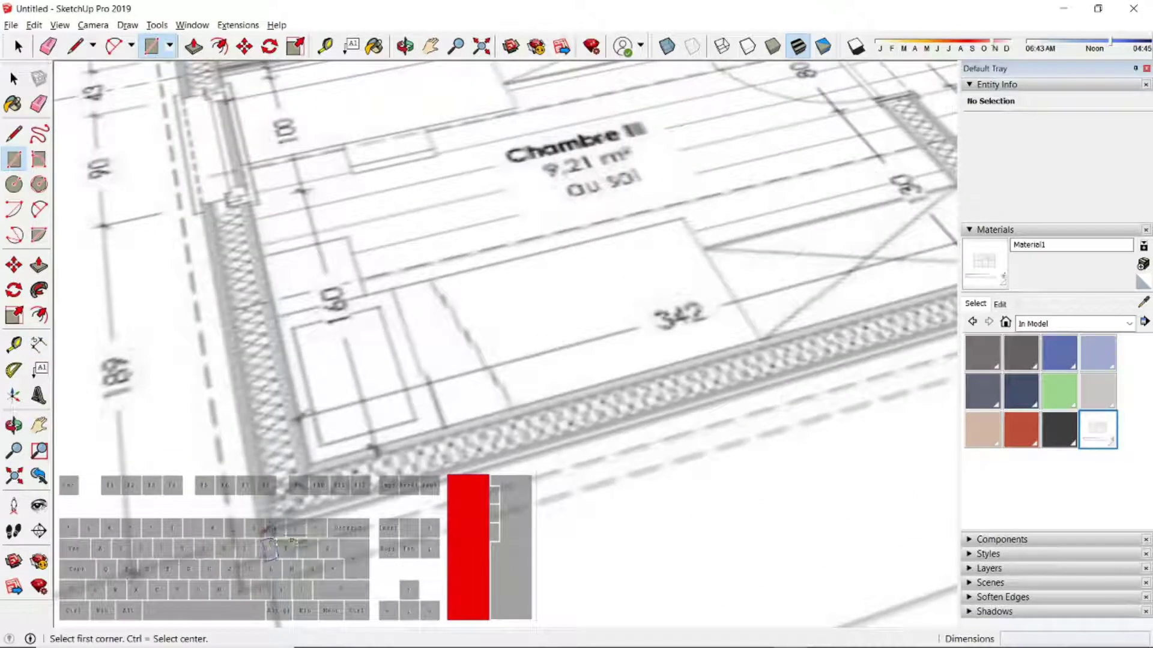
scroll(442, 463, down, 5)
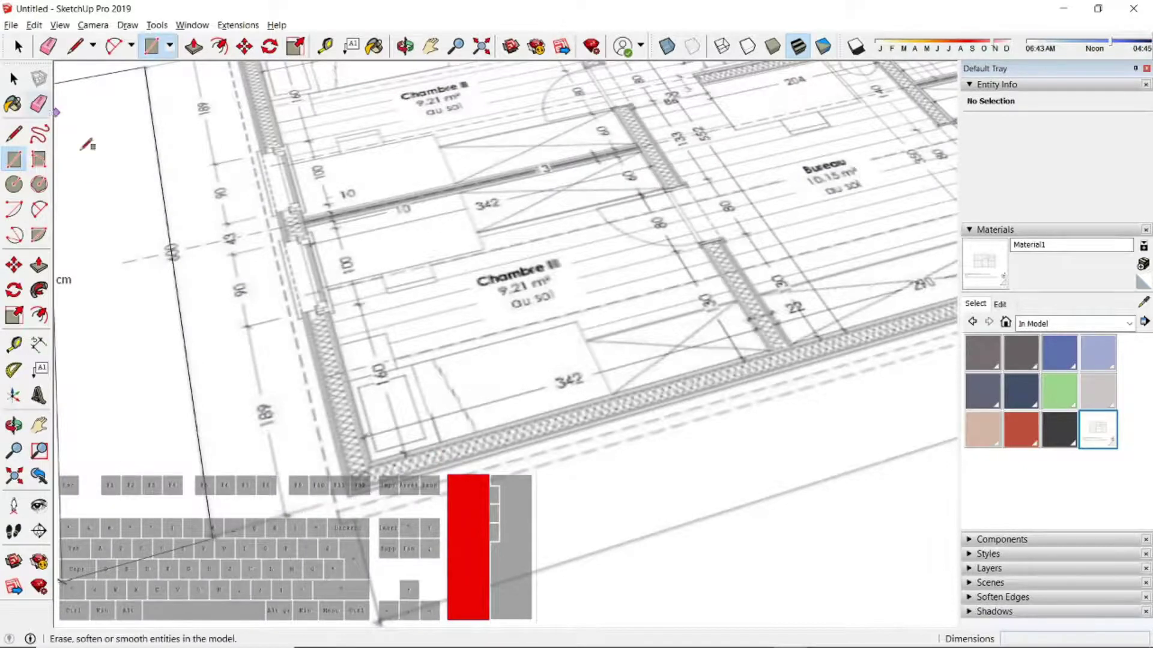
scroll(239, 227, up, 6)
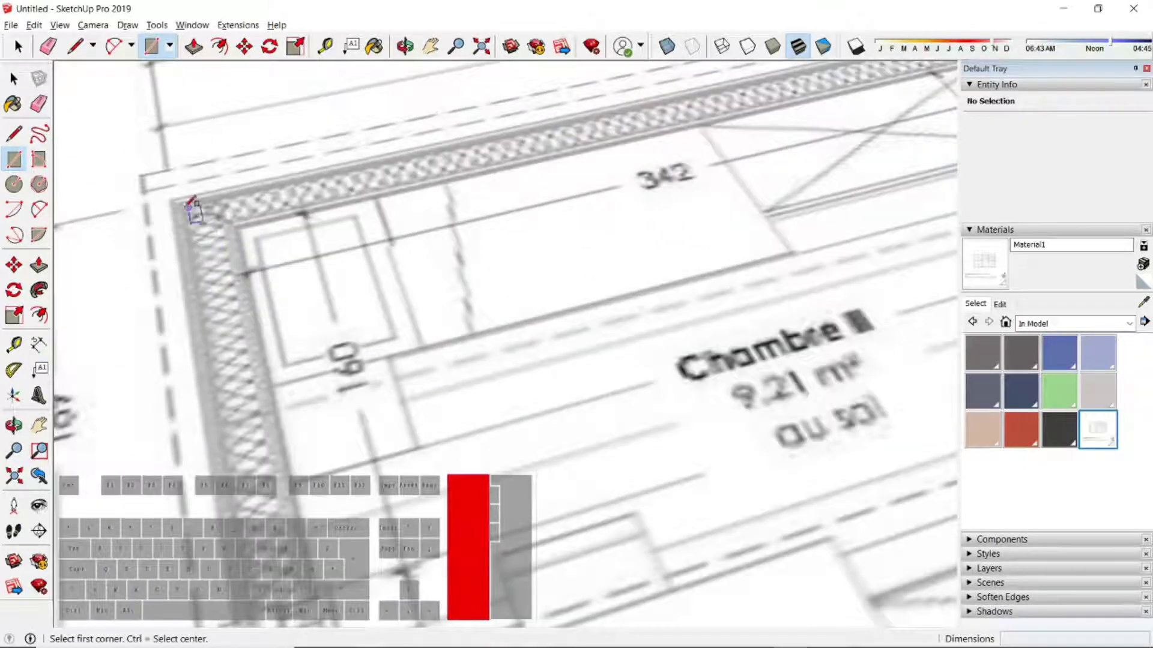
click(179, 199)
scroll(255, 270, down, 4)
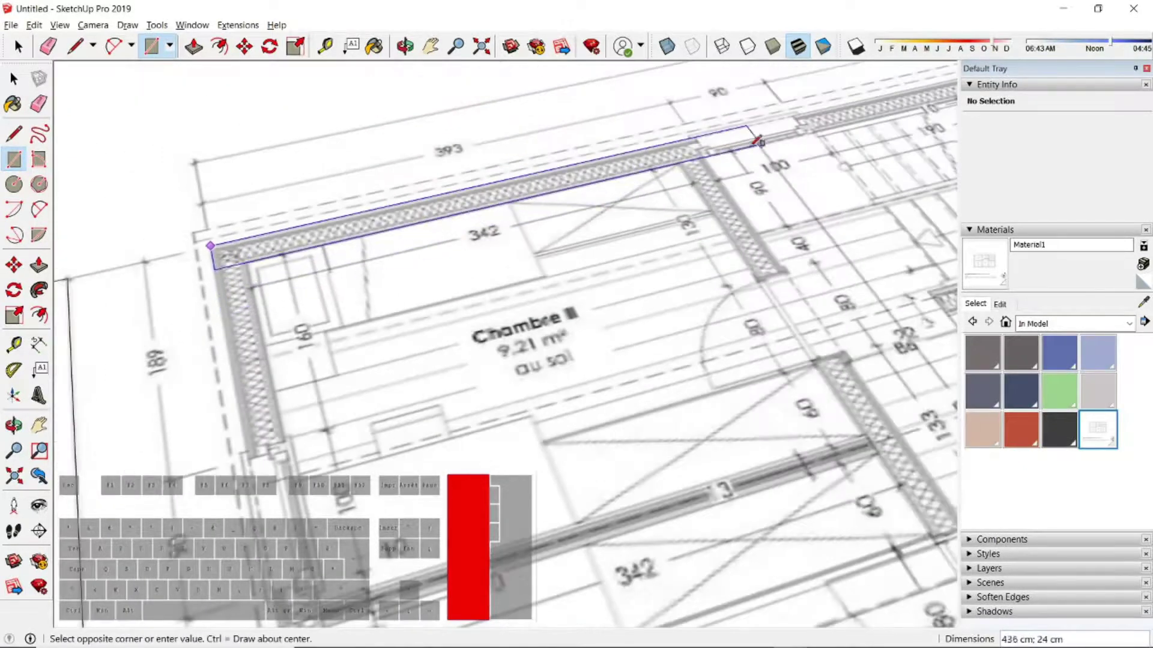
scroll(690, 153, up, 5)
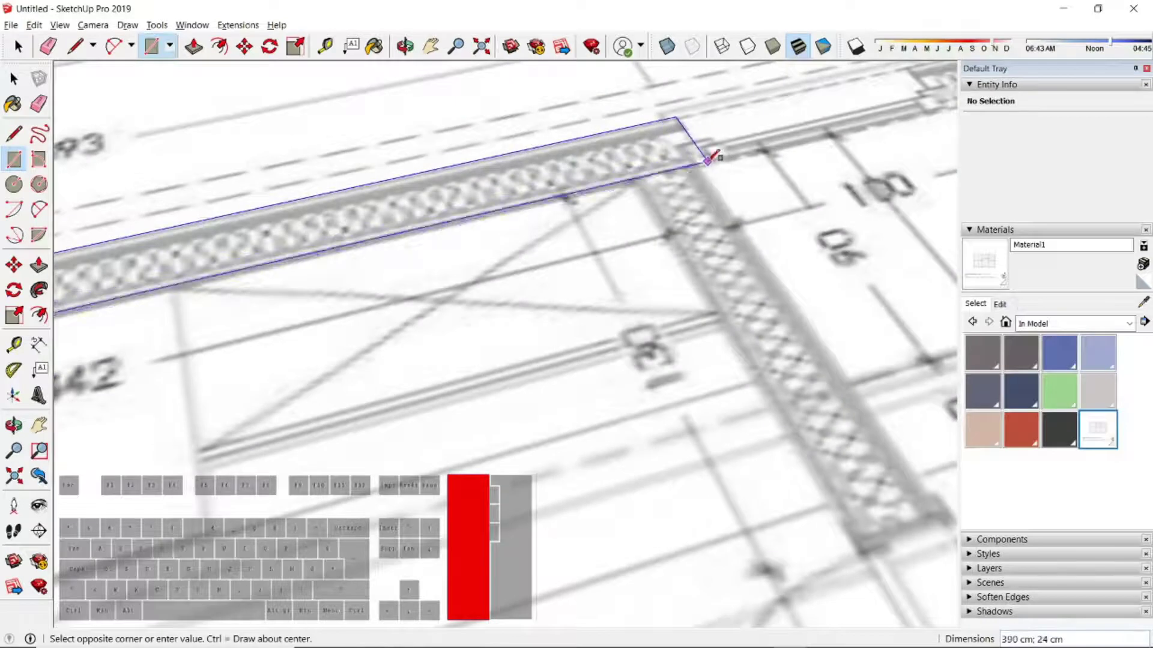
click(708, 158)
Extrude the wall rectangle upward 250 cm with Push/Pull and bring the whole plan into view
click(39, 265)
scroll(538, 410, down, 5)
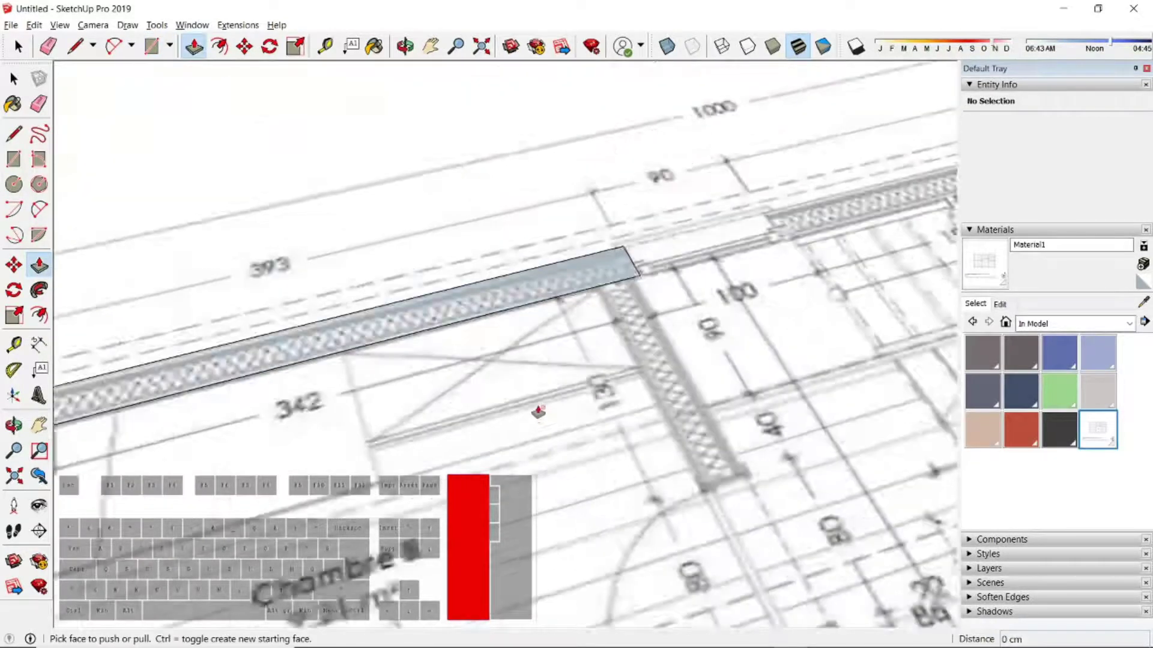
drag(501, 358, 504, 224)
text(250)
key(Return)
scroll(502, 224, down, 5)
middle_drag(510, 244, 383, 384)
key(p)
middle_drag(358, 381, 462, 278)
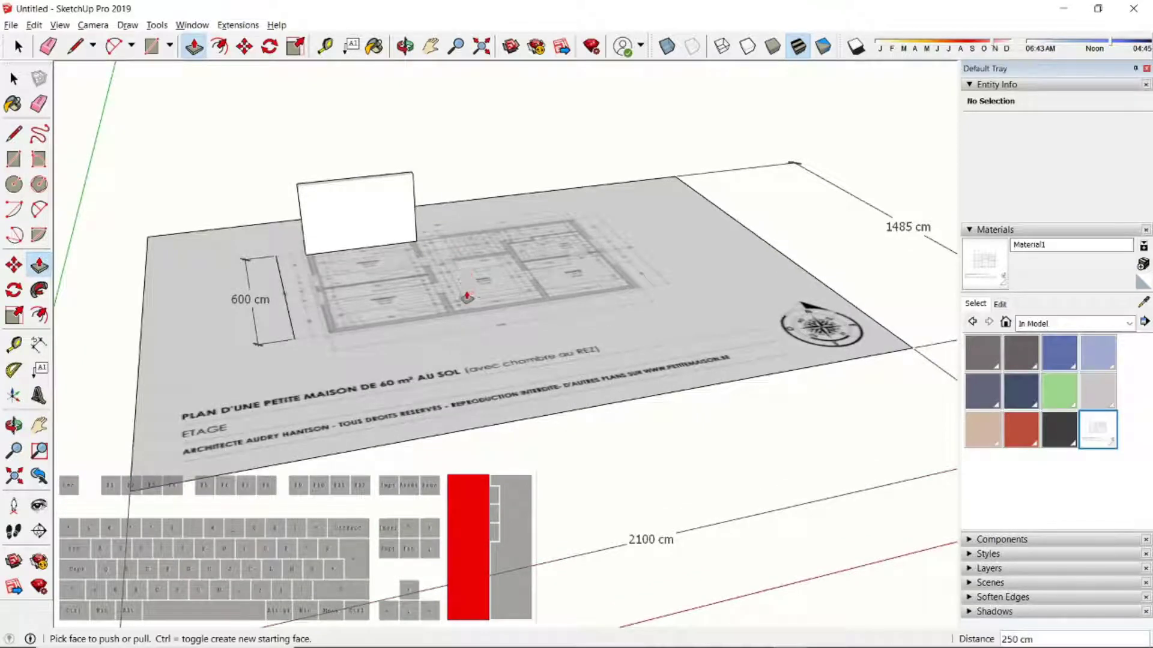